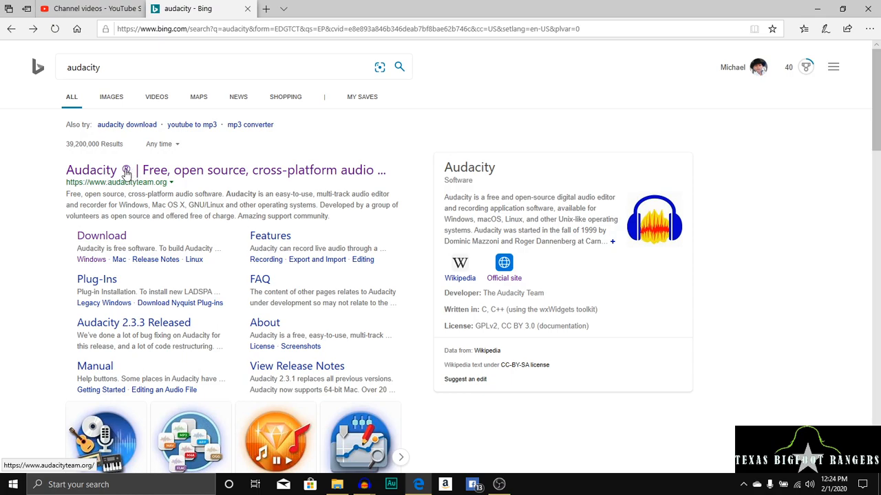
Open the Audacity website's Windows download page and follow the Audacity 2.3.3 installer link to its FossHub download page
click(97, 173)
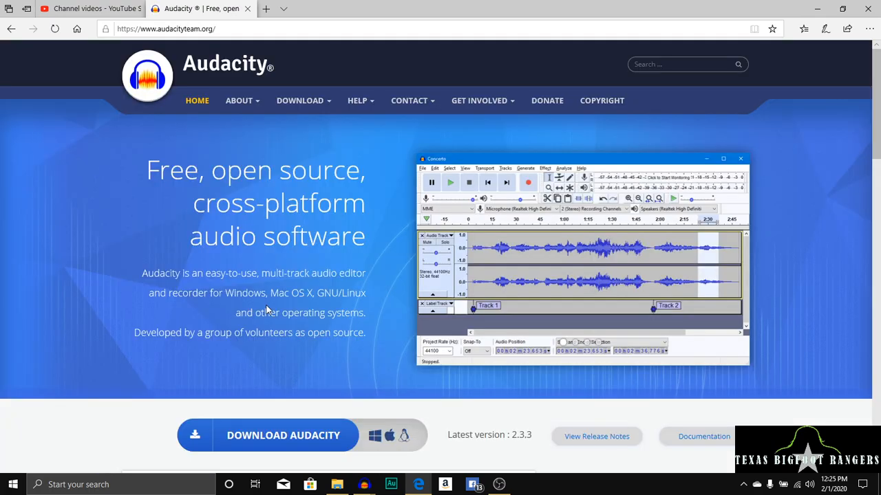
click(293, 436)
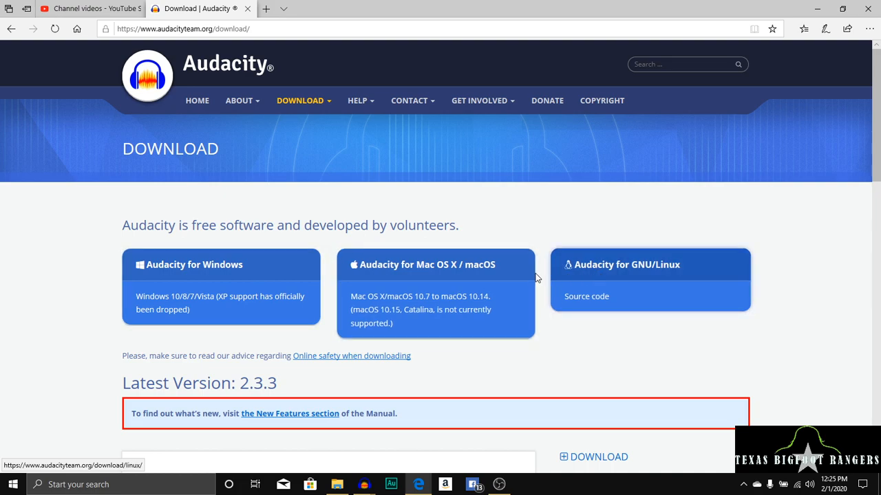
click(246, 274)
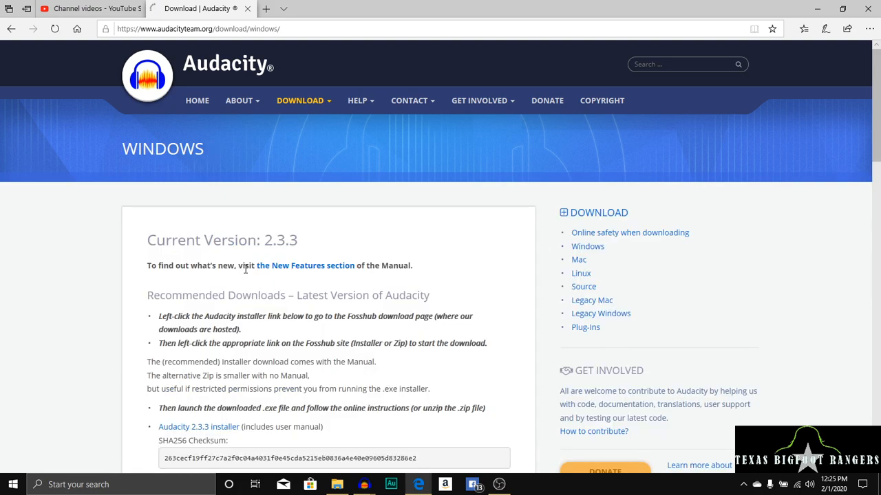
drag(878, 116, 879, 169)
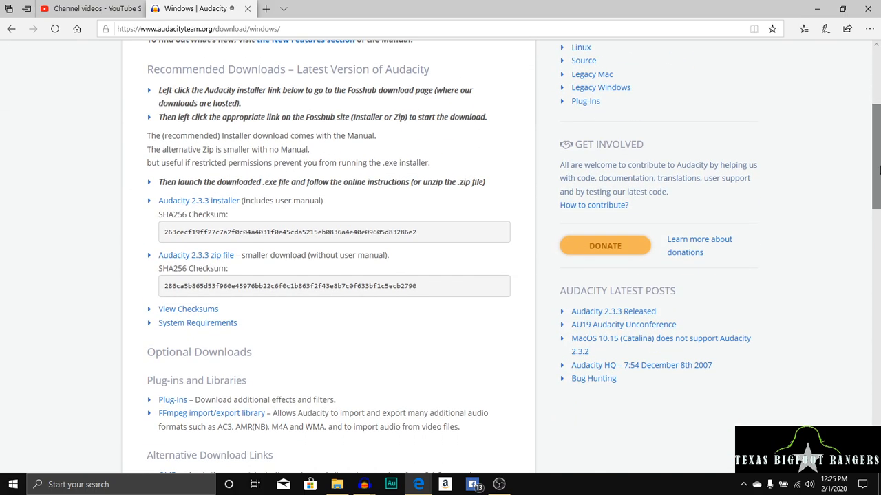
click(208, 205)
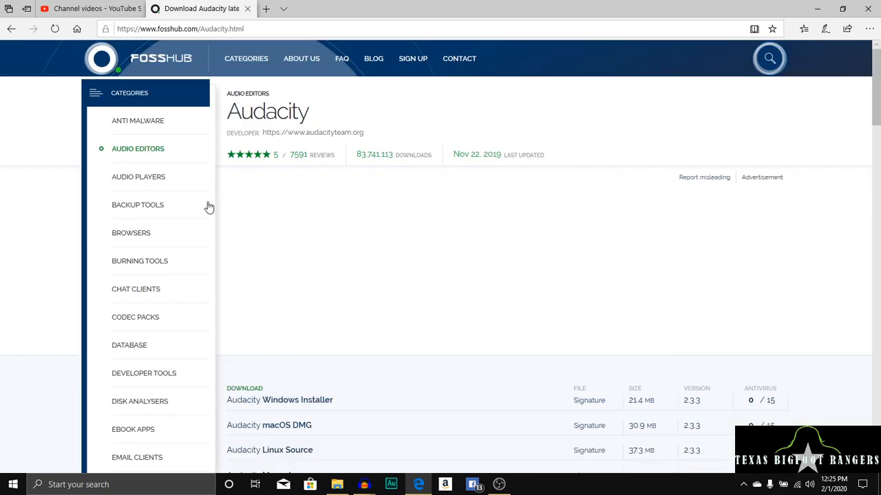
Request the Audacity Windows Installer download from FossHub and cancel it at the download prompt
drag(878, 108, 879, 150)
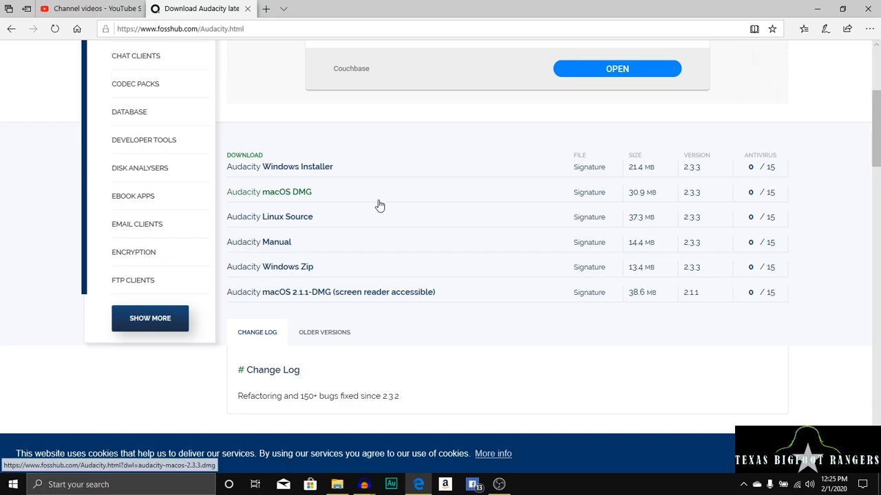
click(308, 172)
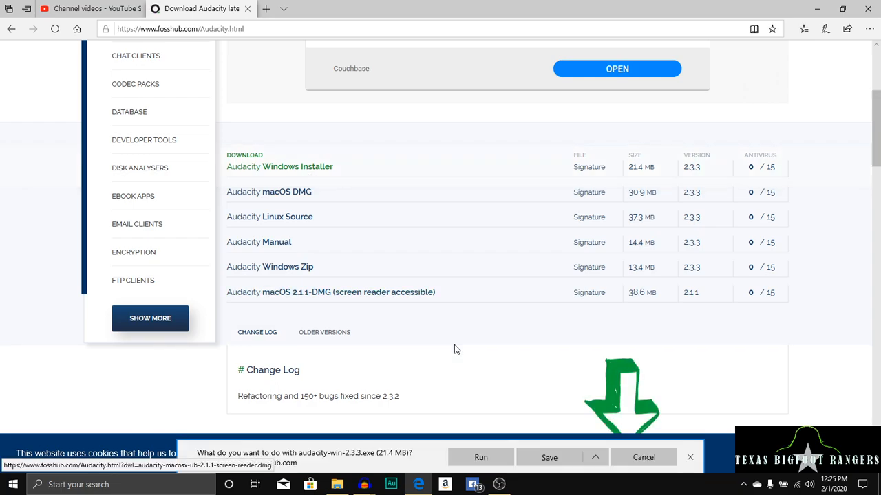
click(644, 458)
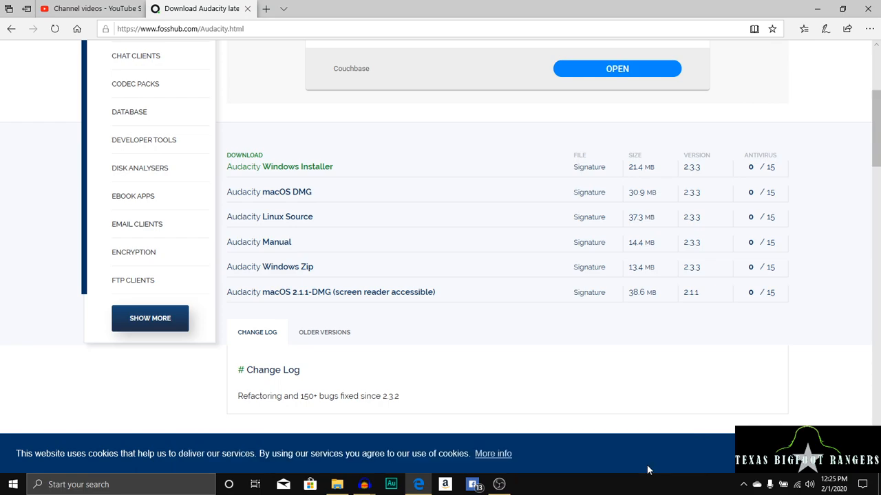
Switch to the Audacity project 200114_0014junglestalker and set the interface theme to Classic in the preferences
mouse_move(364, 486)
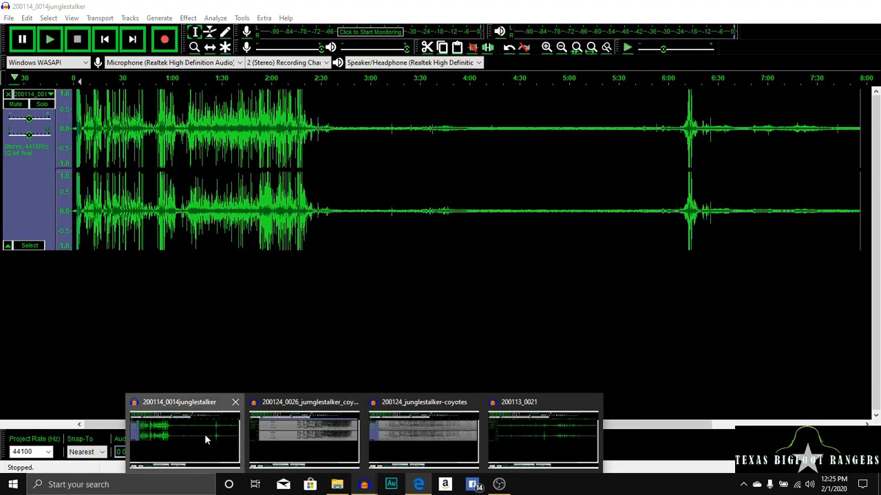
click(204, 434)
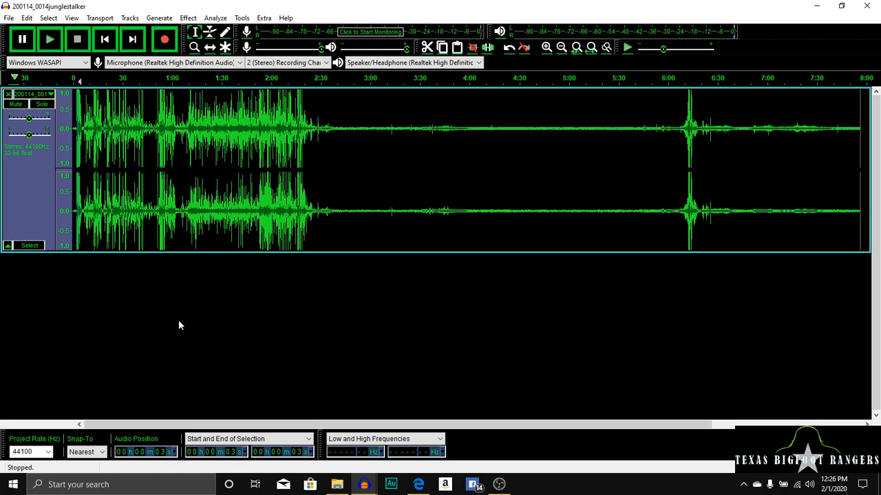
click(26, 18)
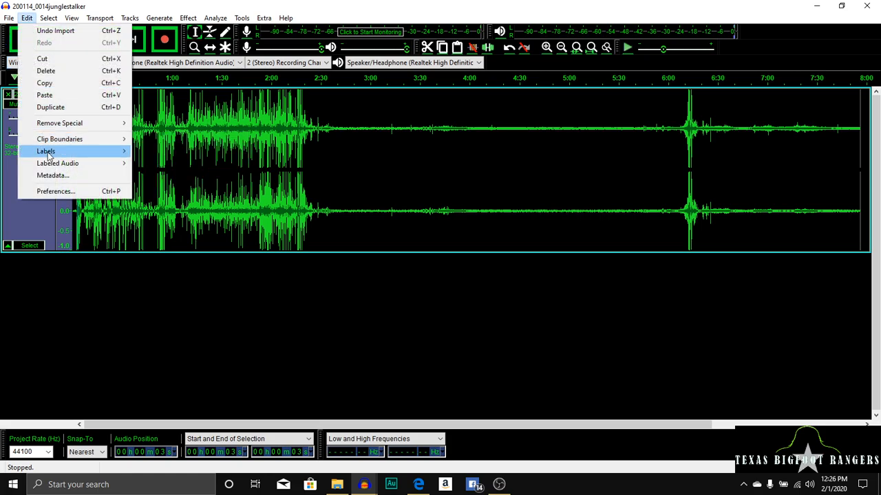
click(57, 193)
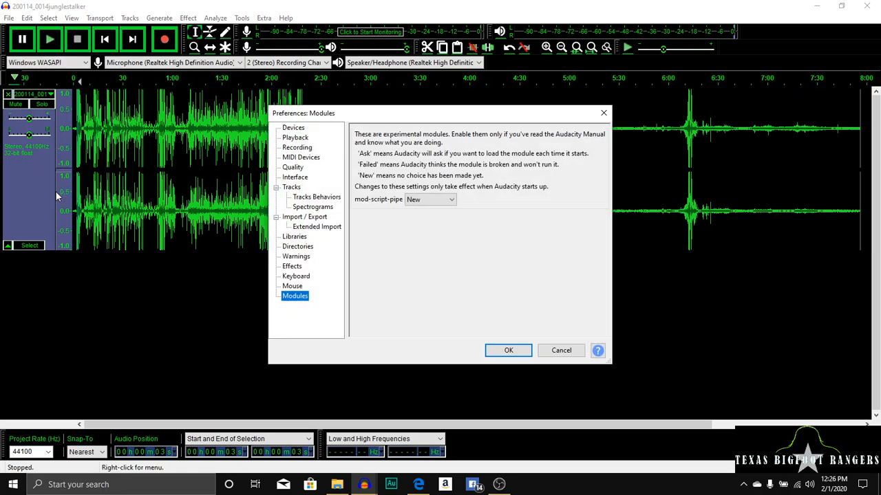
click(305, 179)
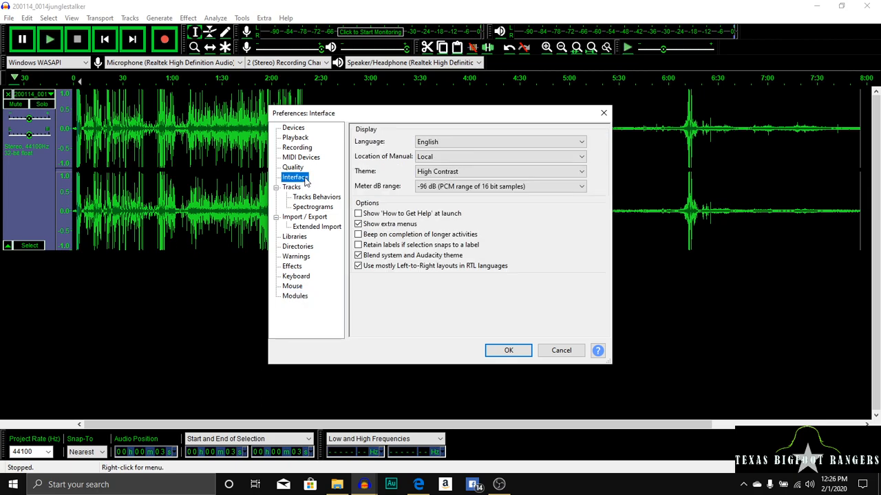
click(572, 172)
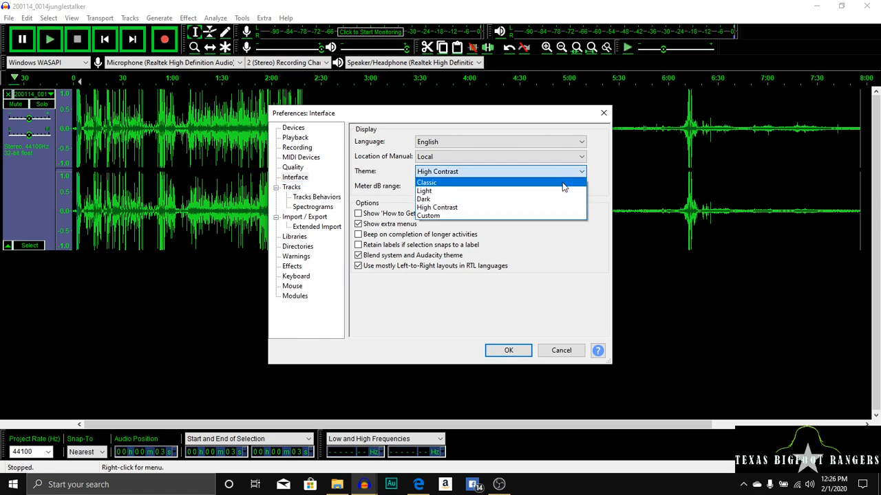
click(563, 183)
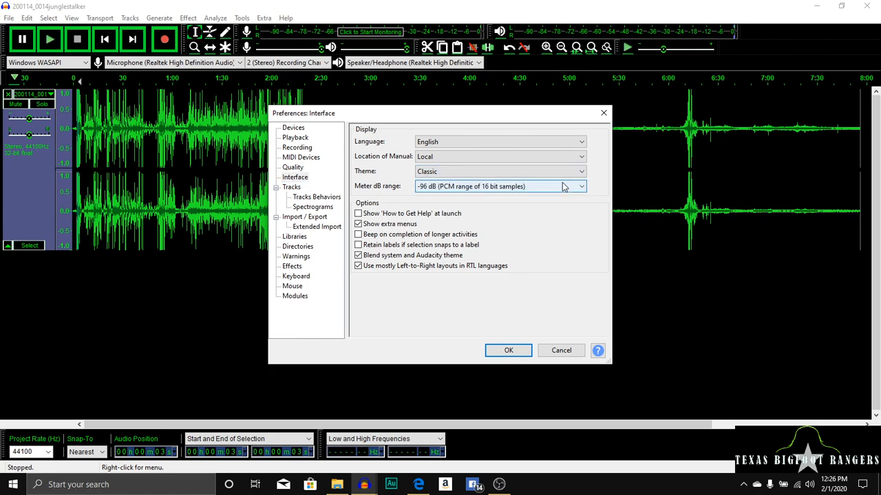
click(503, 355)
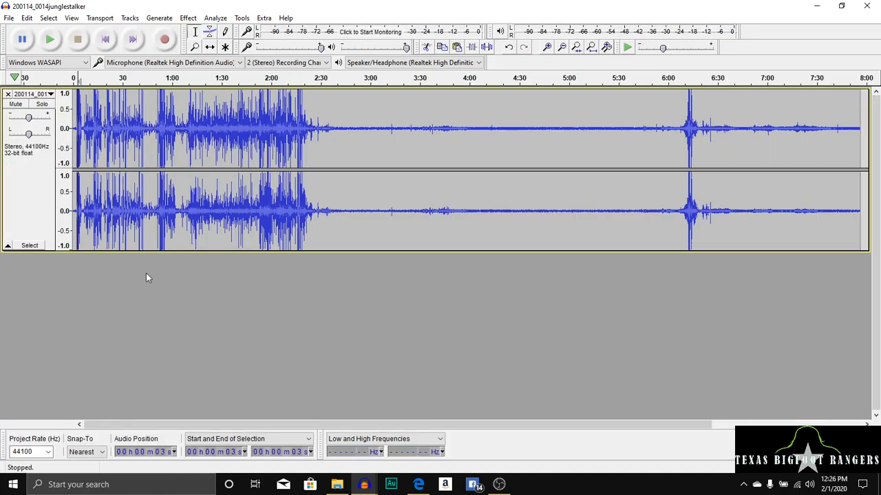
Set Audacity's interface theme to High Contrast in the preferences
click(27, 18)
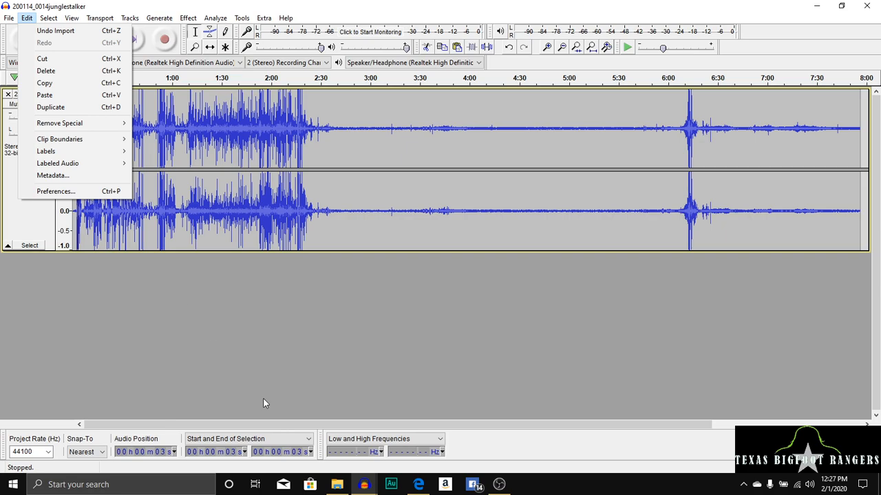
mouse_move(364, 484)
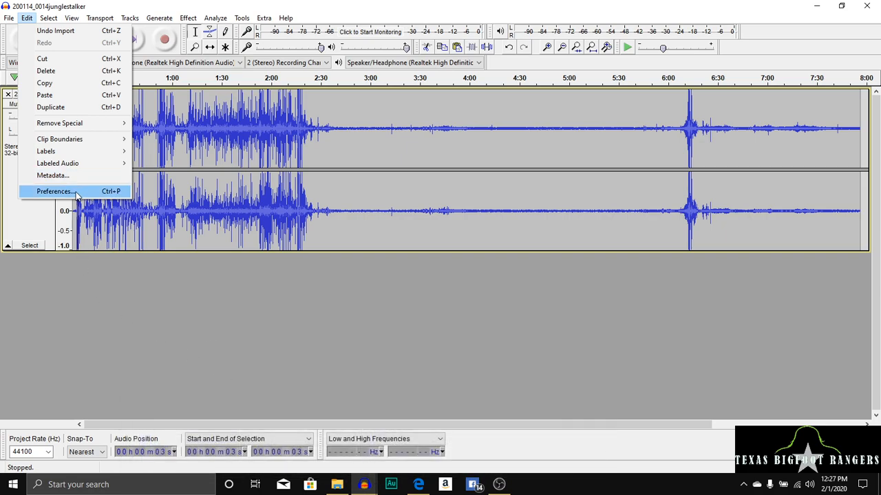
click(55, 192)
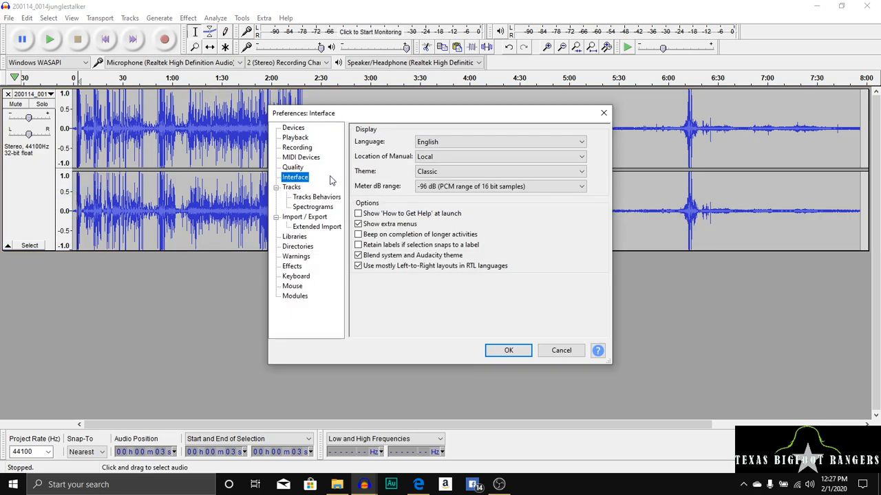
click(452, 173)
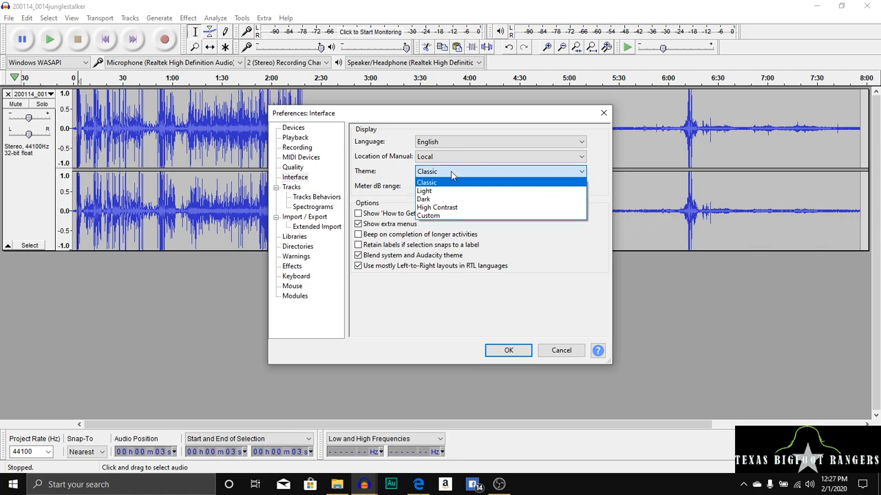
click(460, 208)
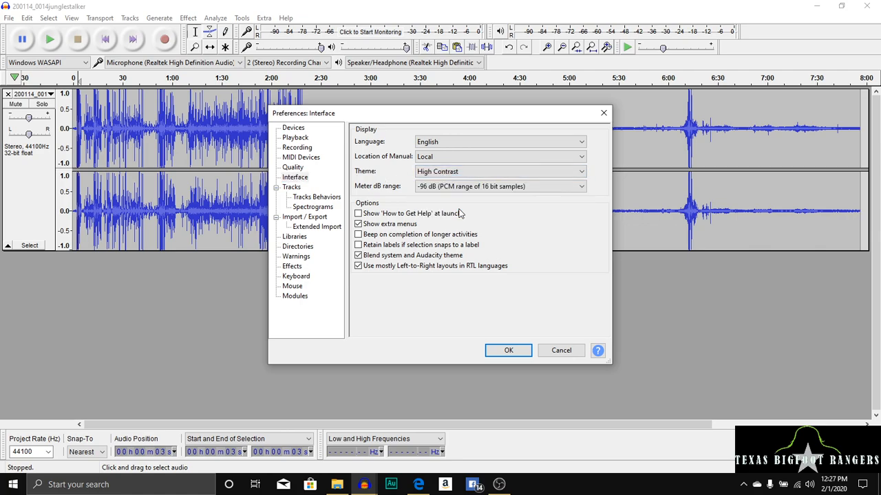
click(509, 352)
click(509, 352)
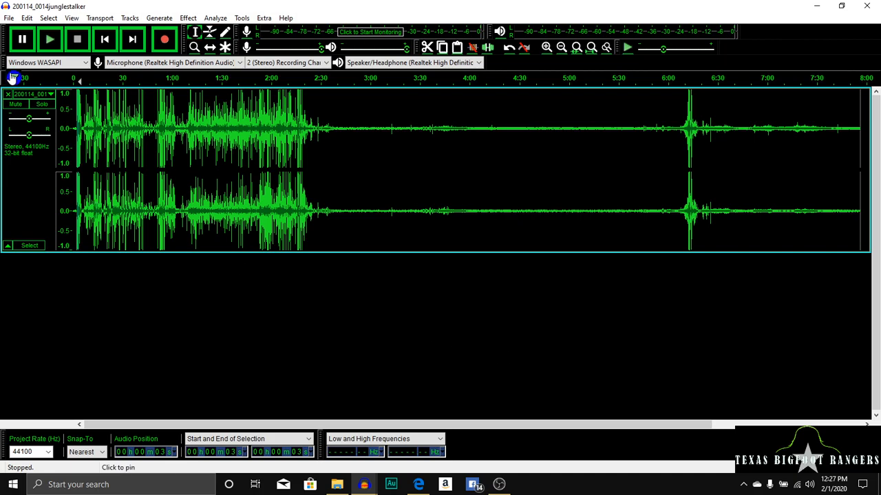
click(7, 19)
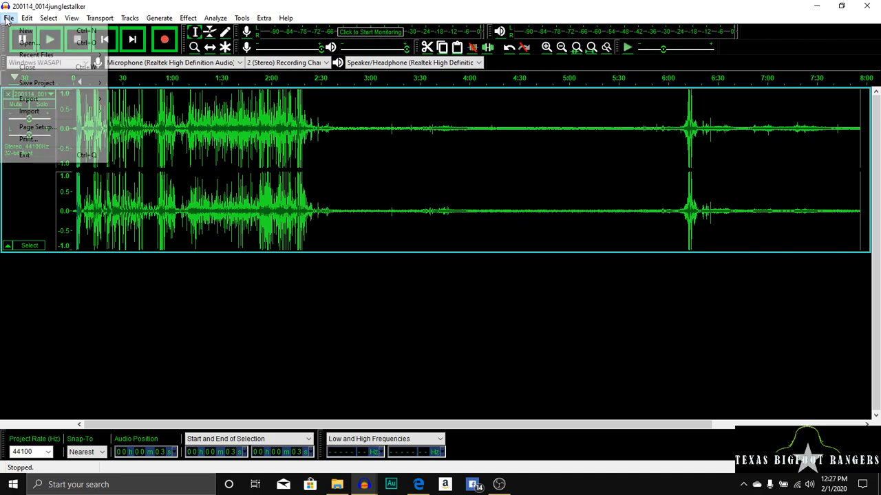
click(38, 45)
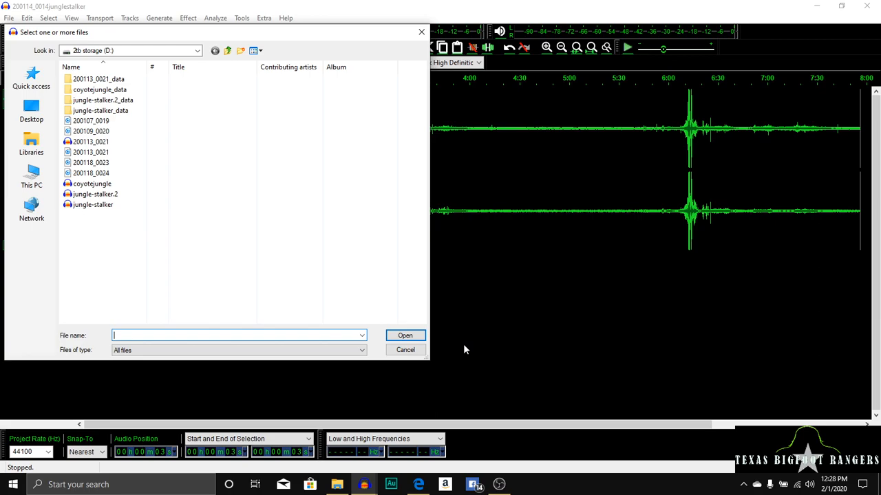
click(406, 350)
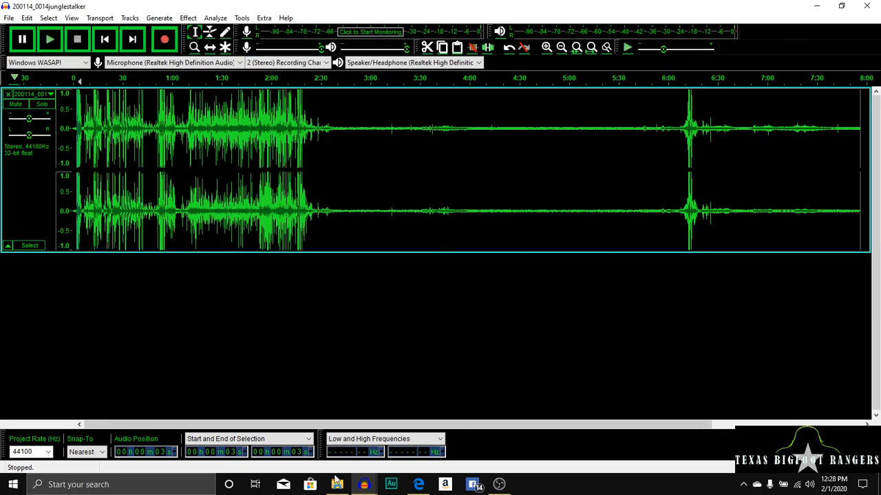
Switch to the 200113_0021 project and play the audio spike at about 9 h 40 min, stopping playback after listening
mouse_move(367, 488)
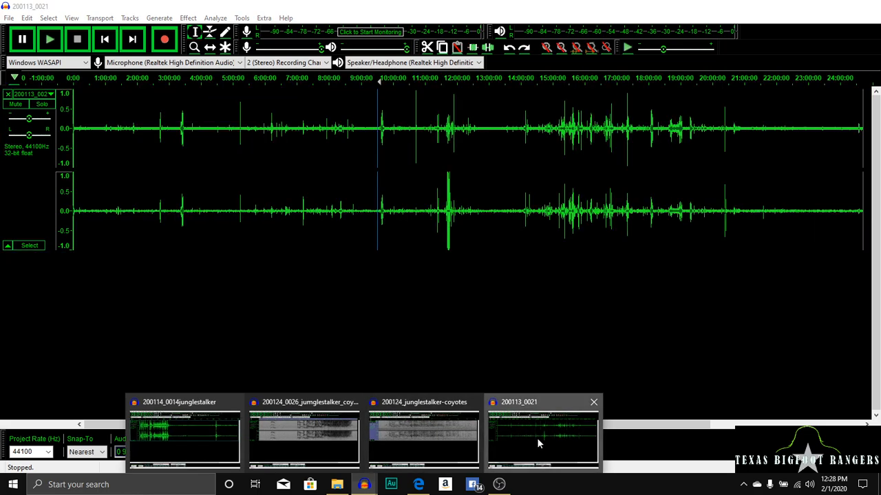
click(537, 441)
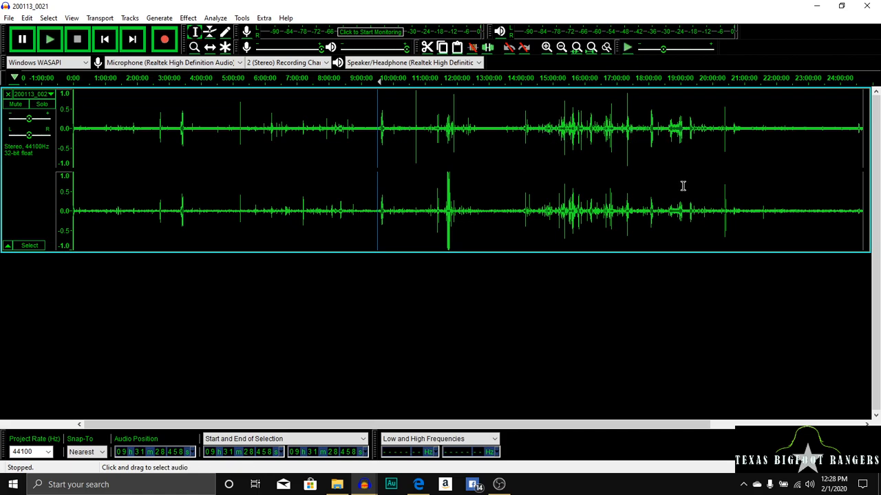
click(382, 128)
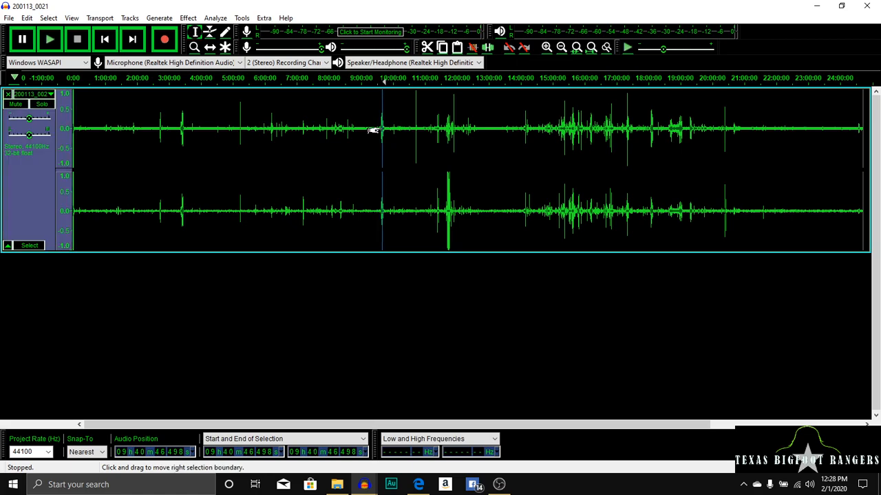
key(space)
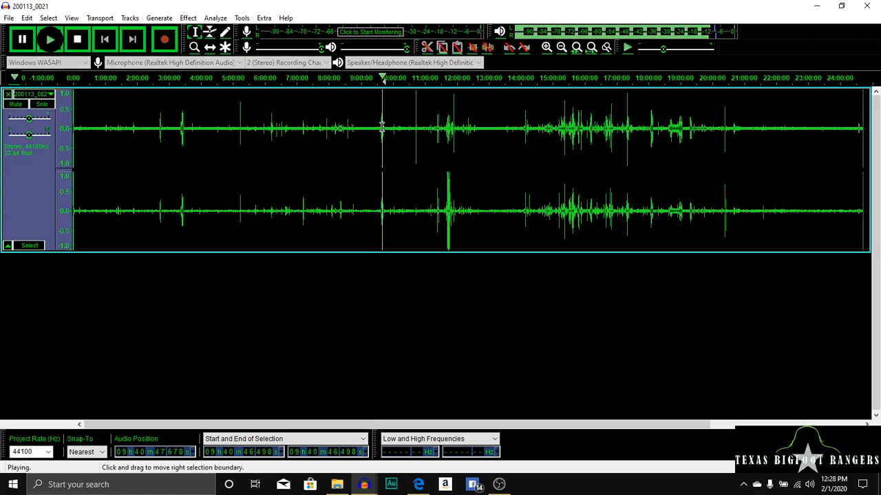
key(space)
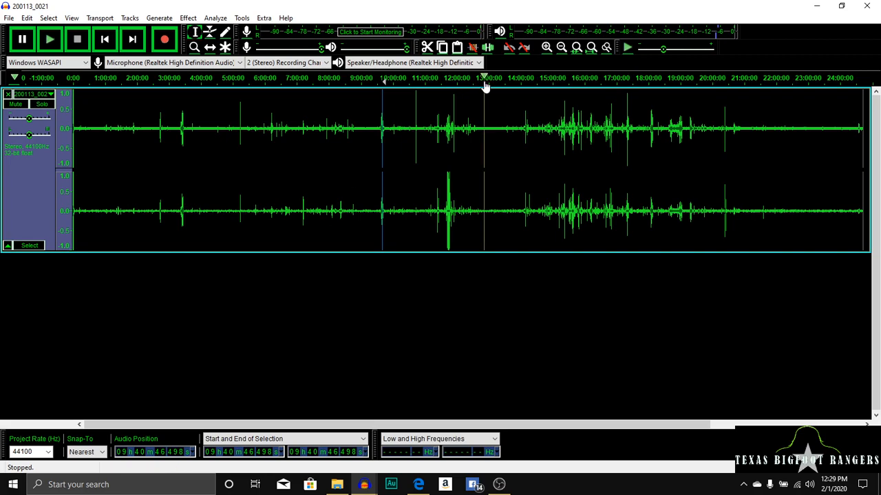
Play the small burst at about 9 h 27 min in a closer view of the waveform, and stop playback
click(545, 47)
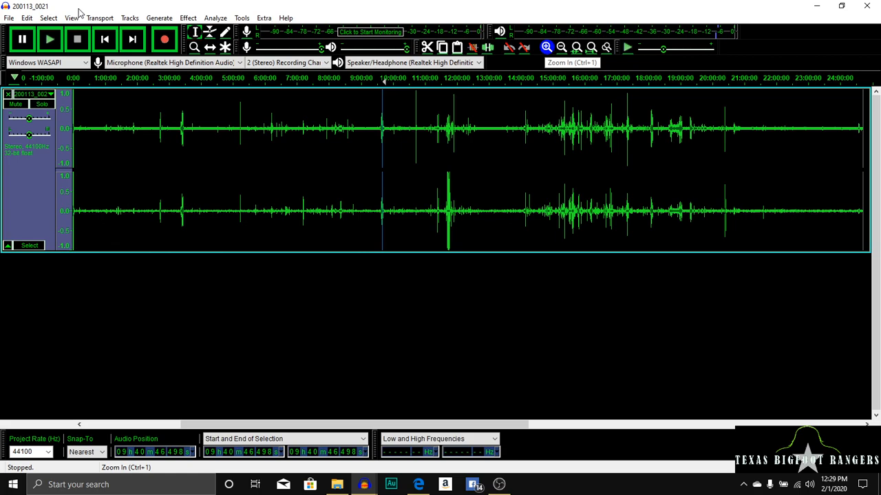
key(ctrl+1)
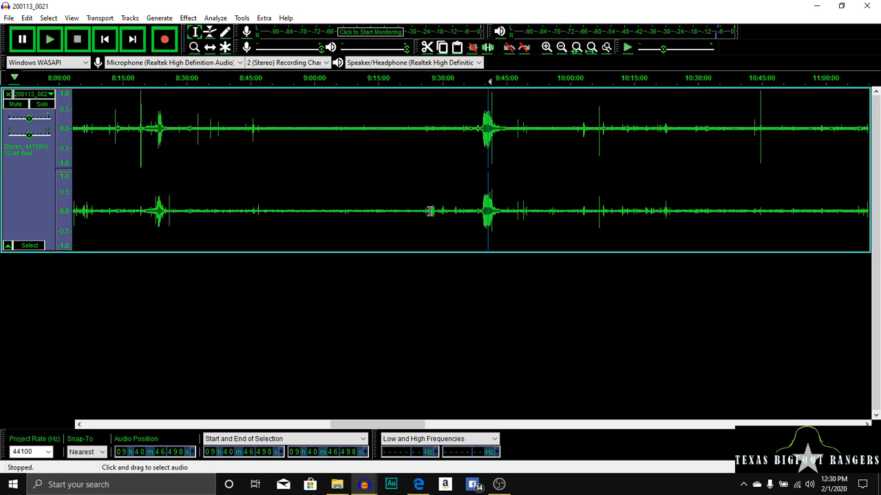
click(431, 211)
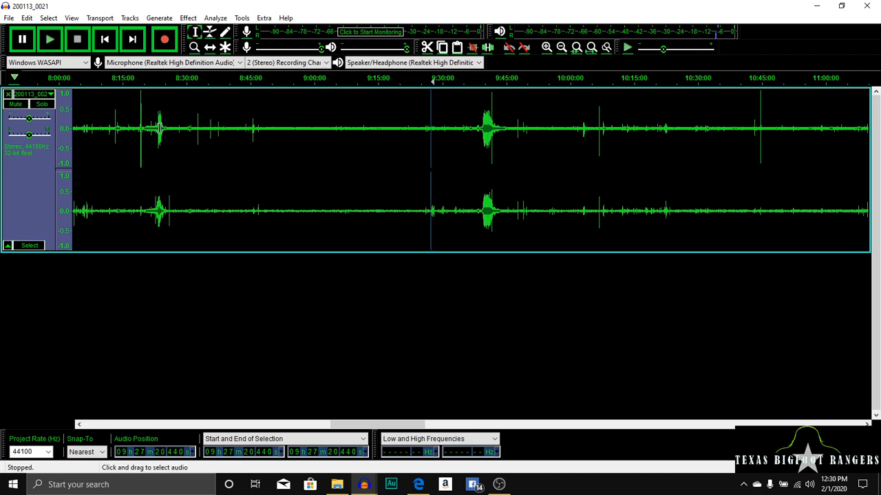
click(53, 39)
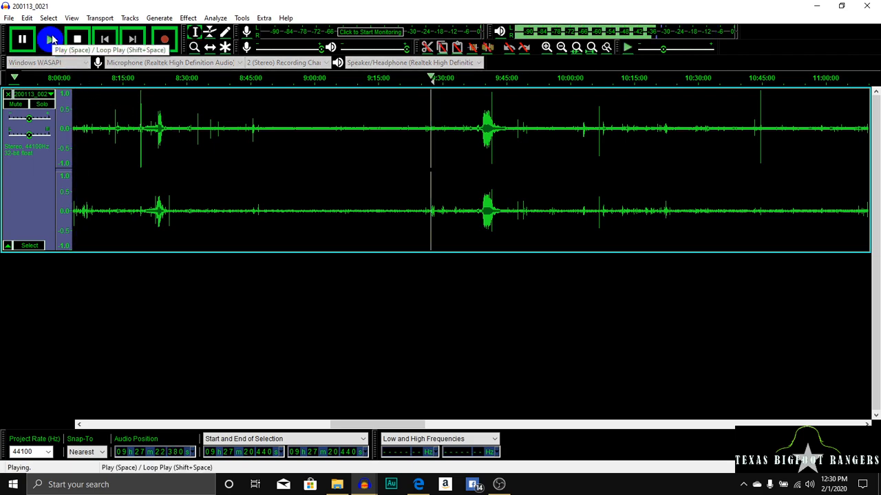
click(73, 42)
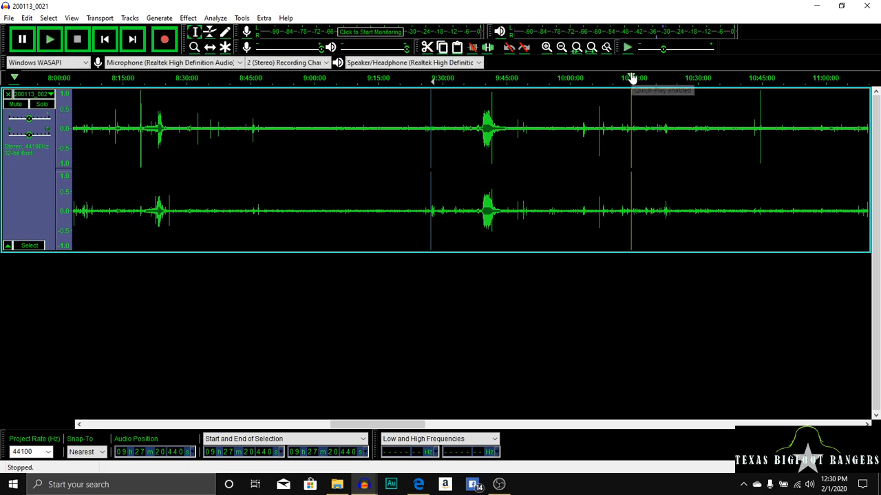
Play the recording from about 9 h 27 min 32 s, at the start of the small burst in the second channel
click(547, 47)
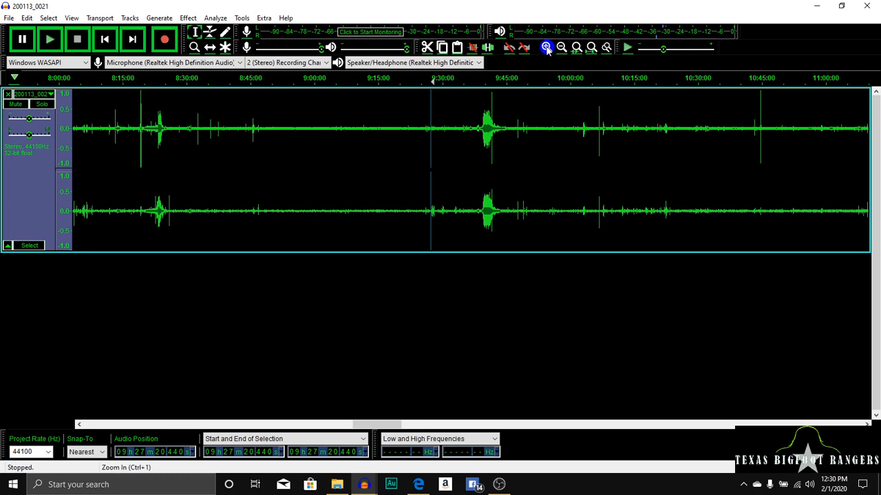
click(547, 47)
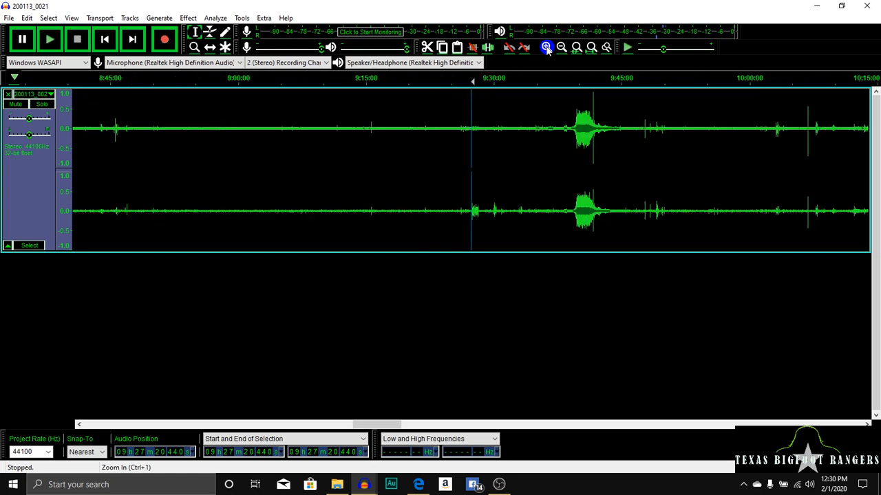
click(473, 208)
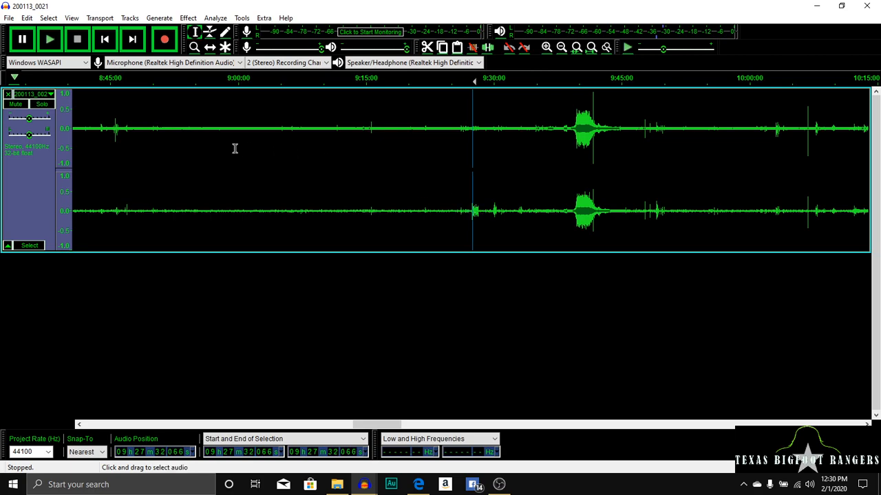
click(51, 41)
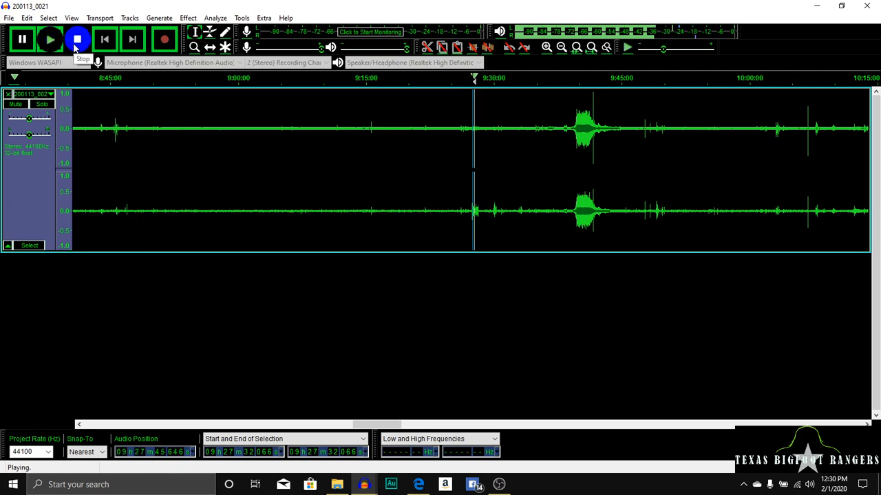
Play the small spike at about 8 h 45 min 33 s instead, and stop playback after listening
click(114, 128)
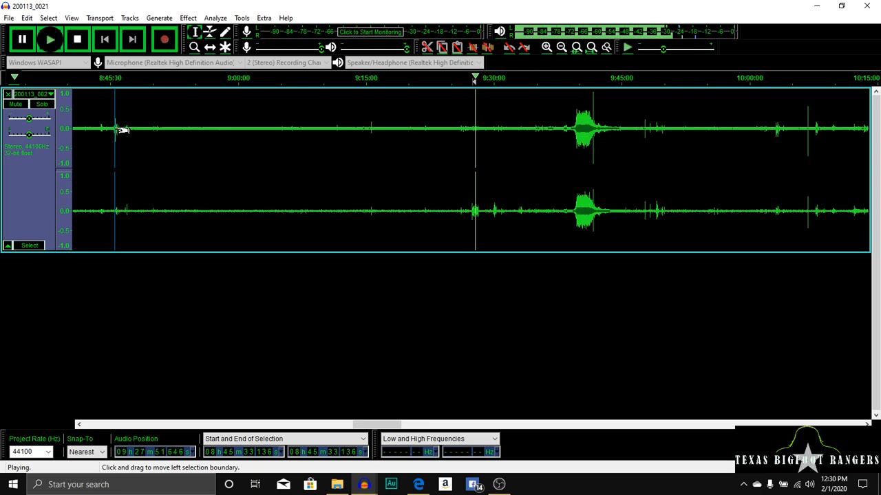
key(space)
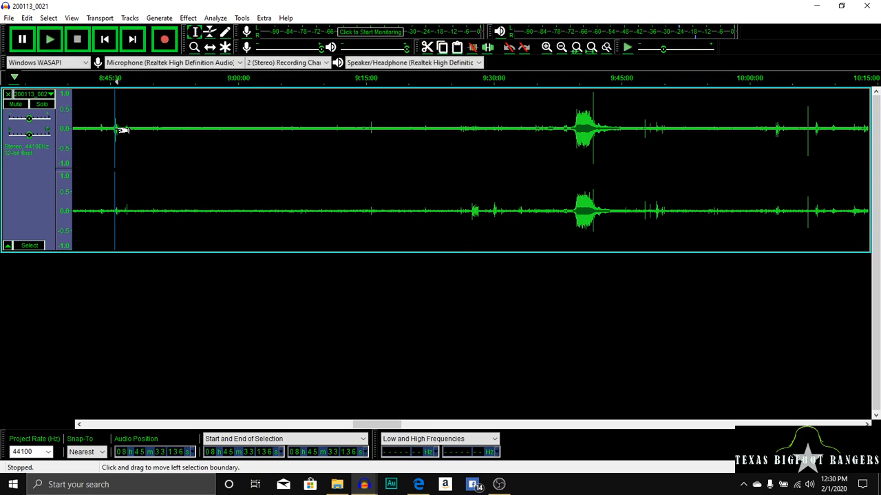
key(space)
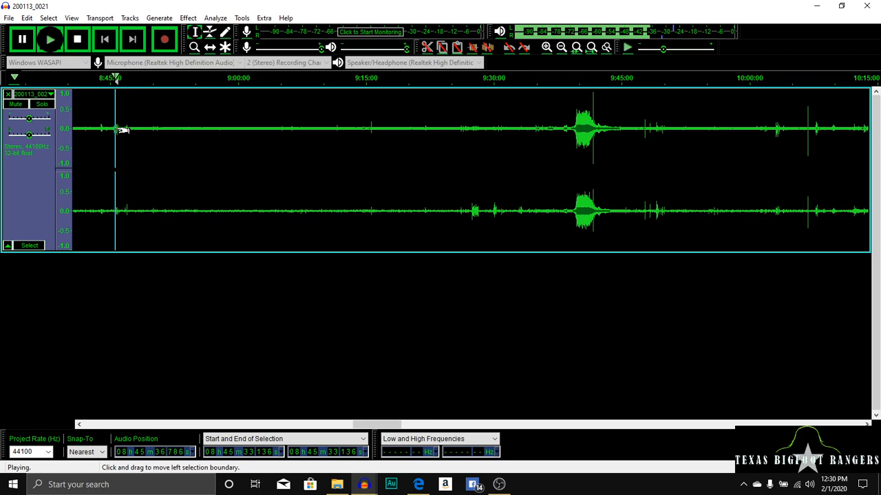
key(space)
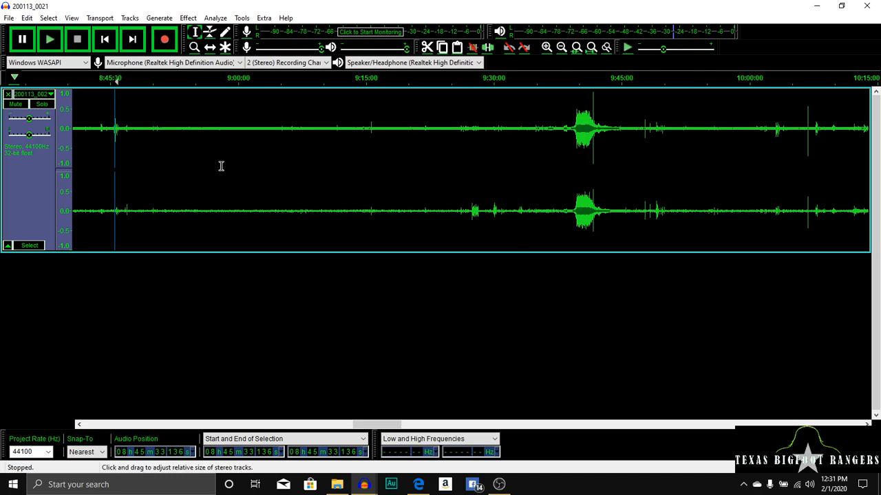
Play a quiet stretch before the burst, from about 9 h 24 min 44 s, and stop playback
click(467, 210)
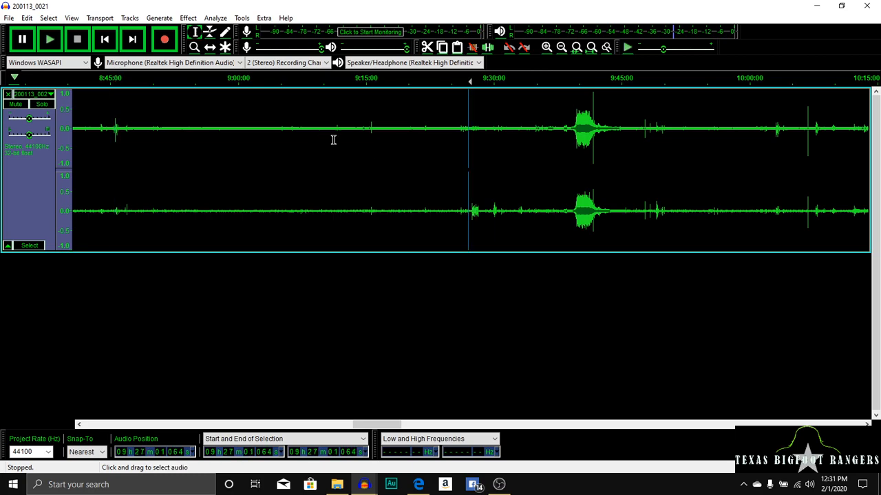
click(548, 48)
click(548, 48)
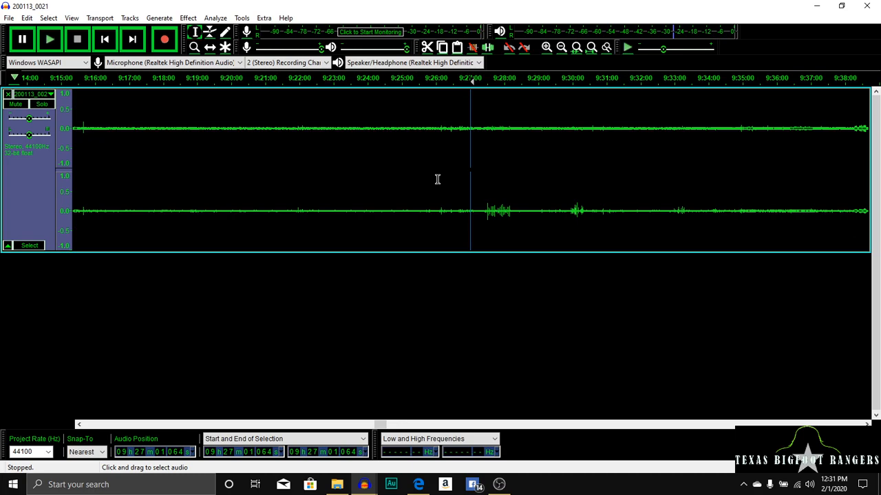
click(392, 180)
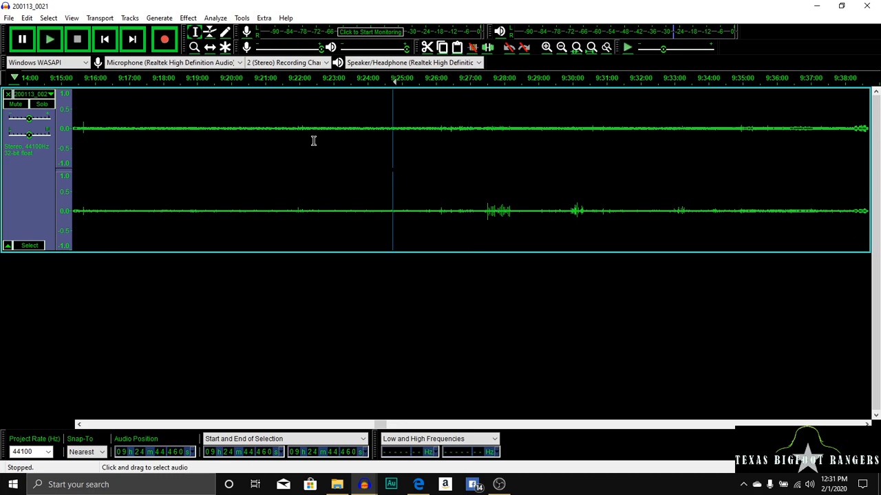
click(51, 39)
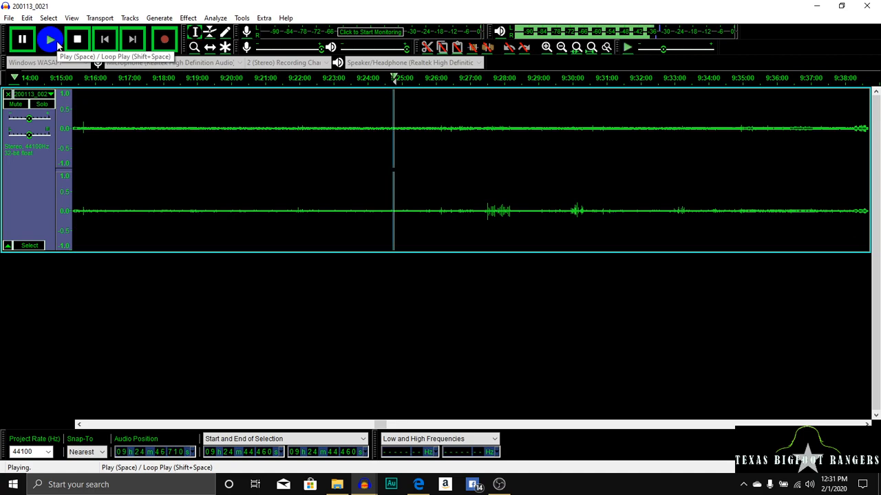
click(78, 43)
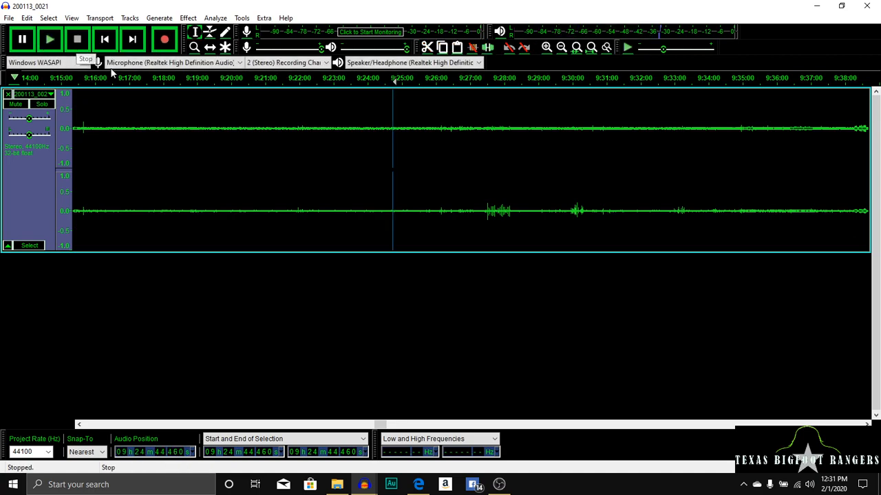
click(193, 18)
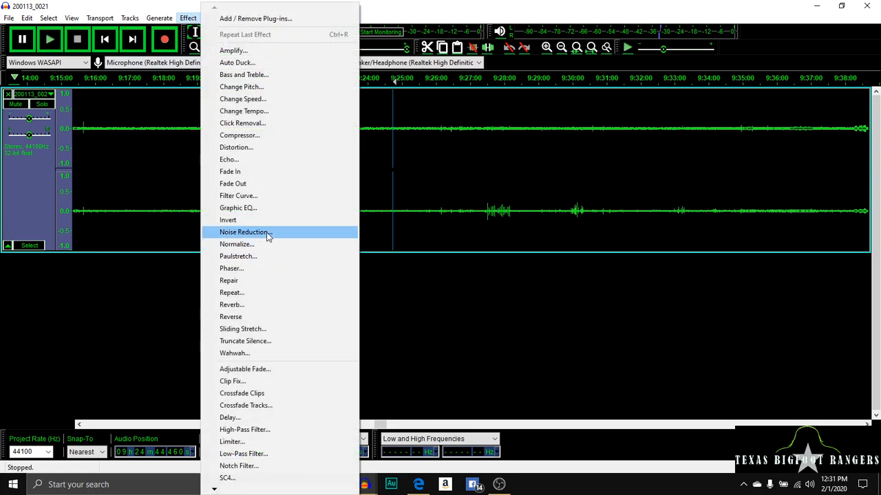
click(268, 234)
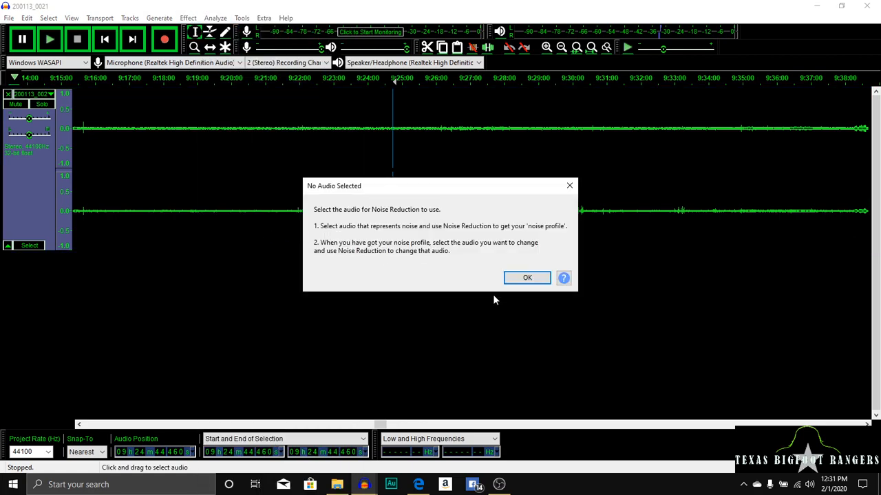
click(527, 277)
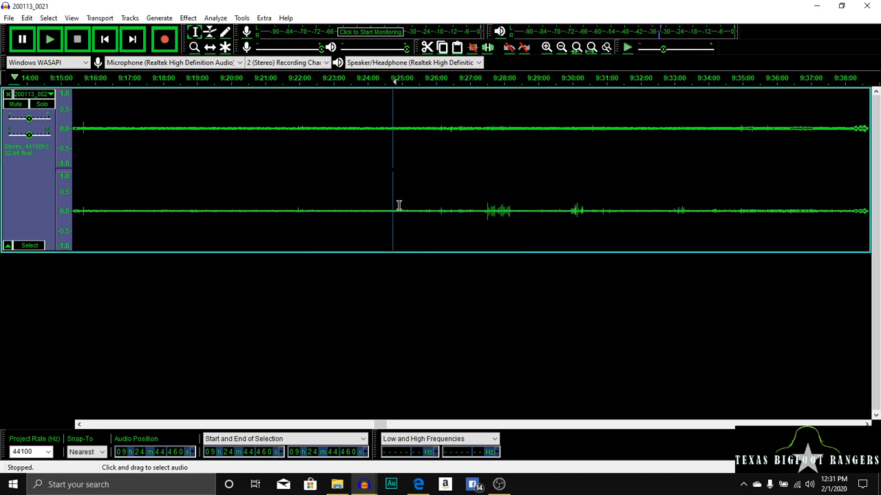
Capture a Noise Reduction noise profile from the quiet stretch between about 9 h 24 min 39 s and 9 h 24 min 57 s
drag(400, 205, 394, 207)
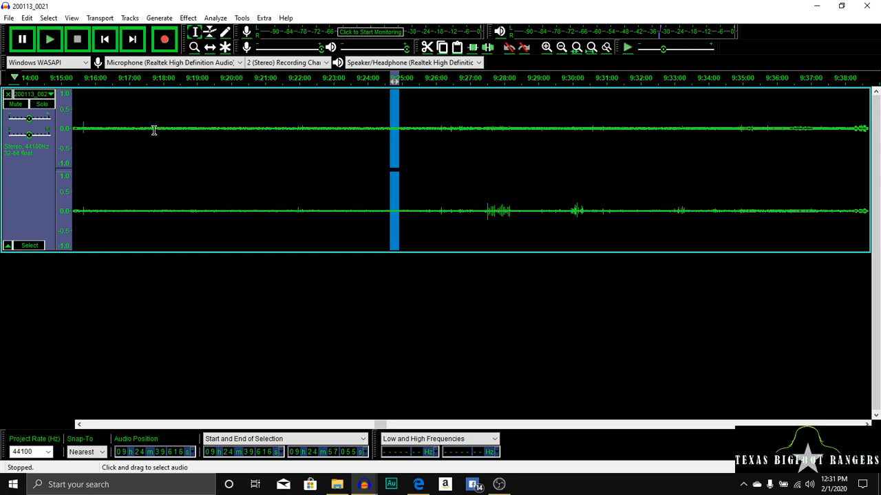
click(189, 18)
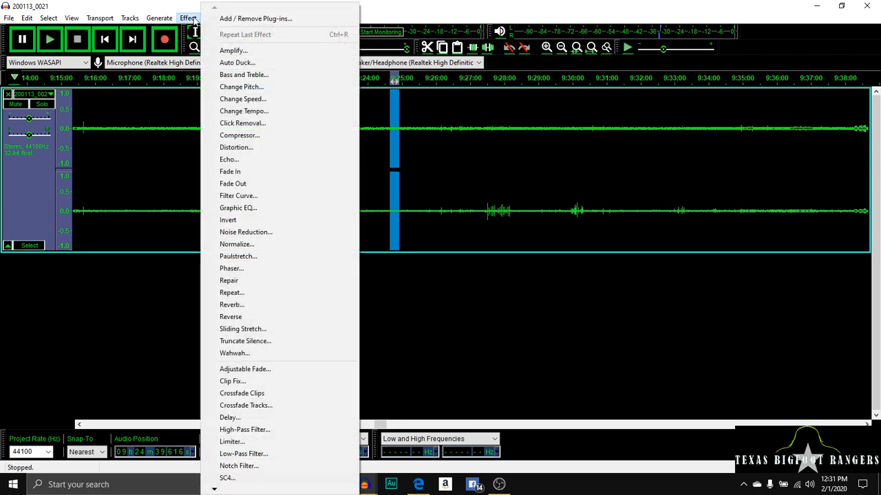
click(270, 234)
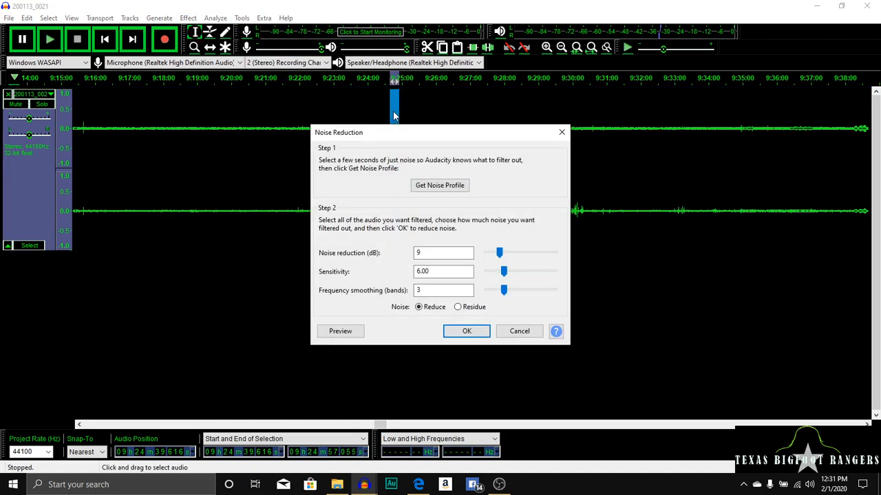
click(442, 188)
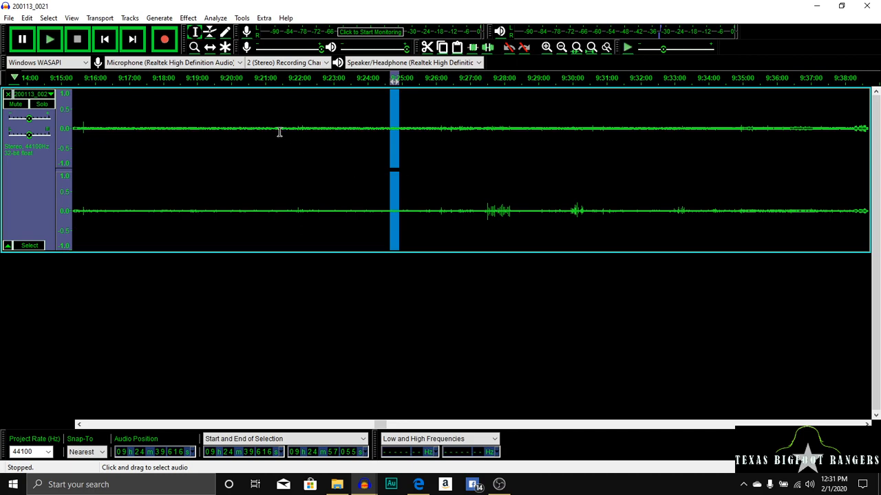
click(195, 19)
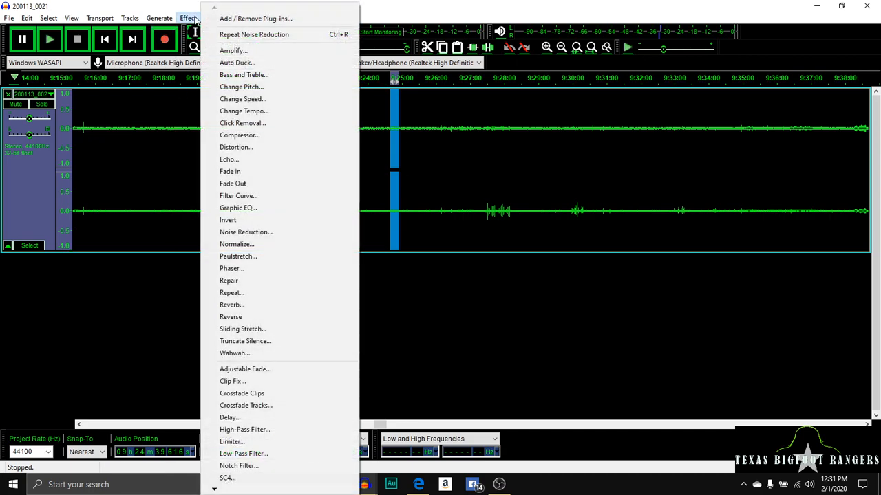
click(260, 234)
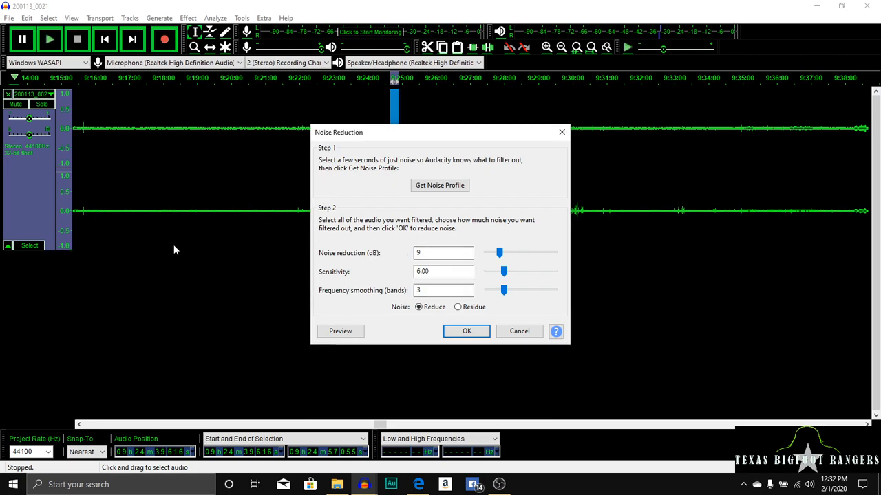
click(512, 331)
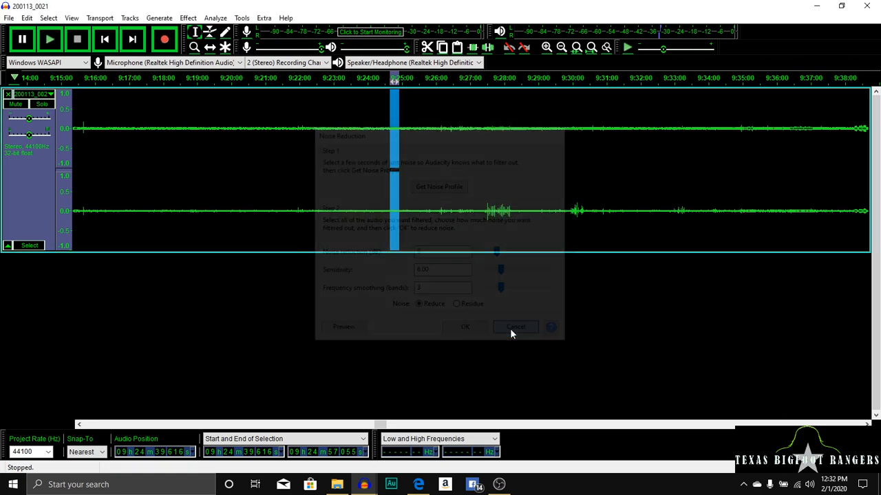
click(26, 206)
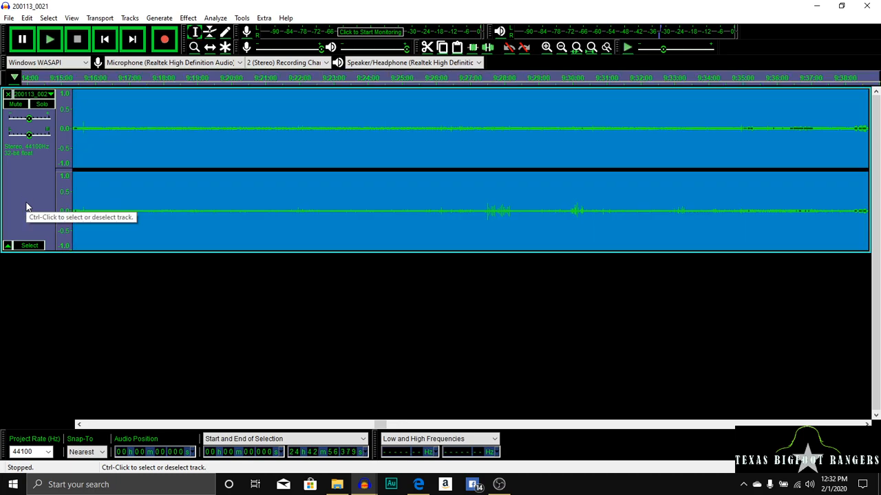
click(191, 324)
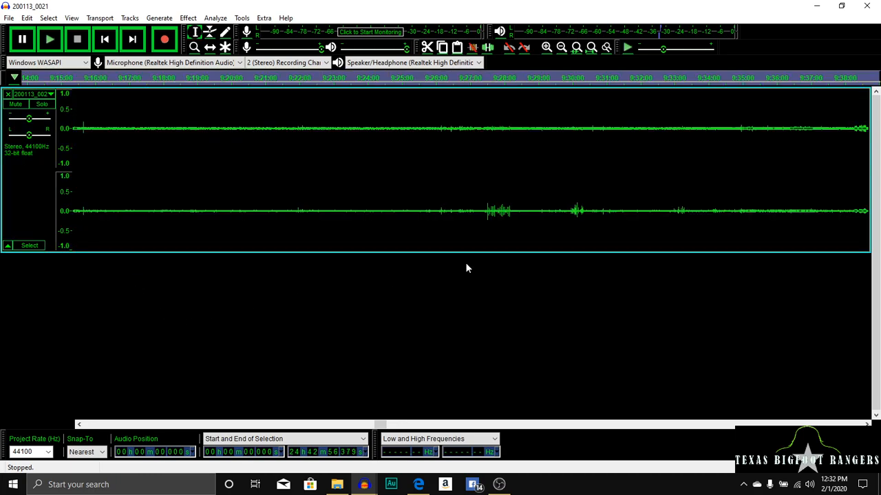
click(420, 202)
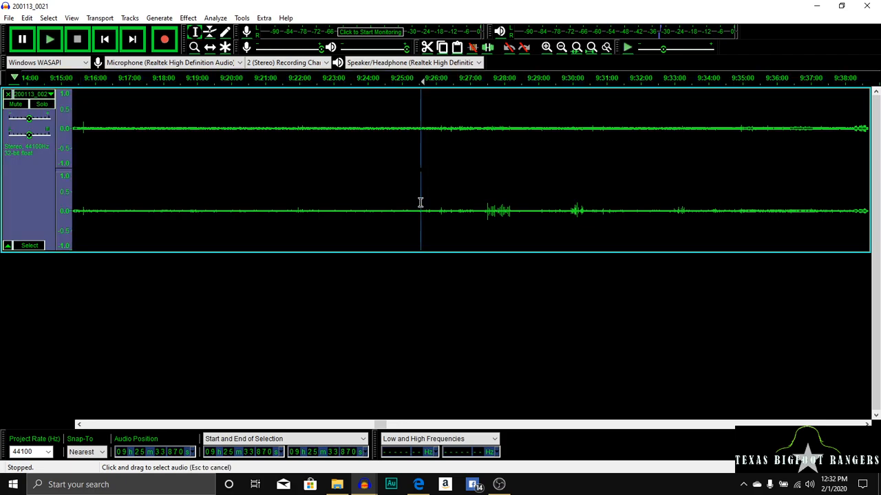
Apply Noise Reduction to the burst from about 9 h 27 min 3 s to 9 h 28 min 26 s, with 9 dB, sensitivity 6.00 and 3 smoothing bands
click(472, 200)
drag(474, 200, 518, 202)
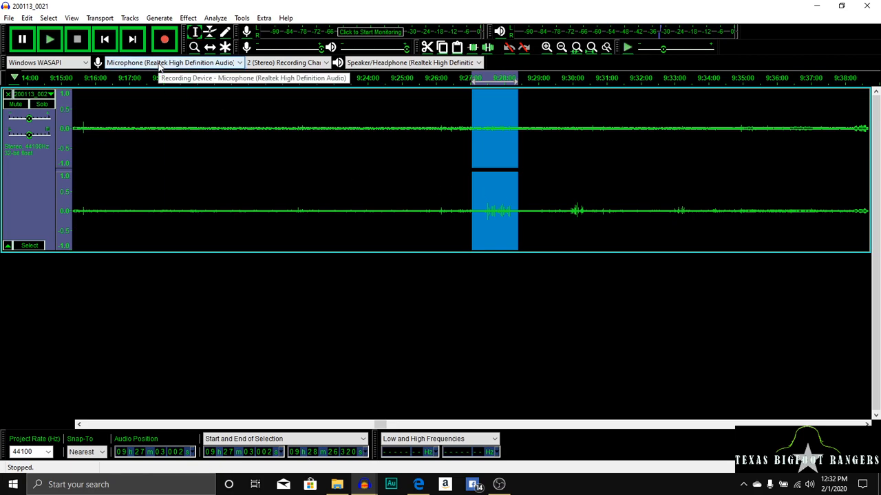
click(189, 18)
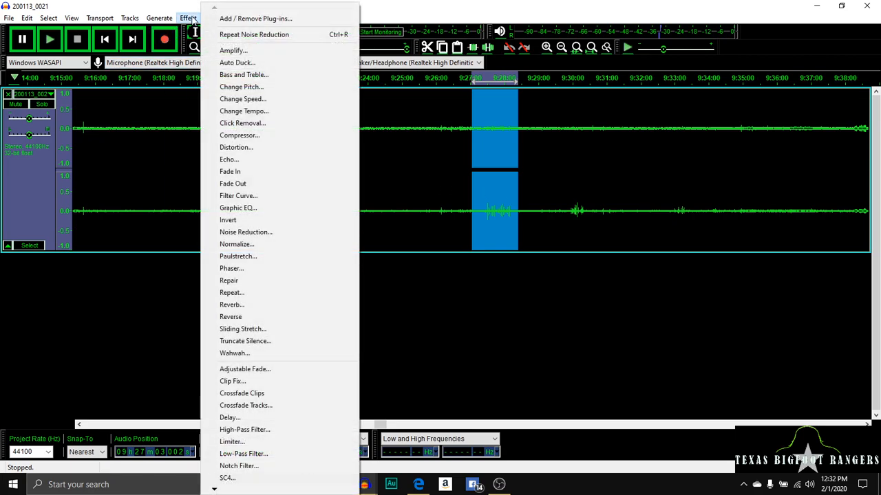
click(257, 232)
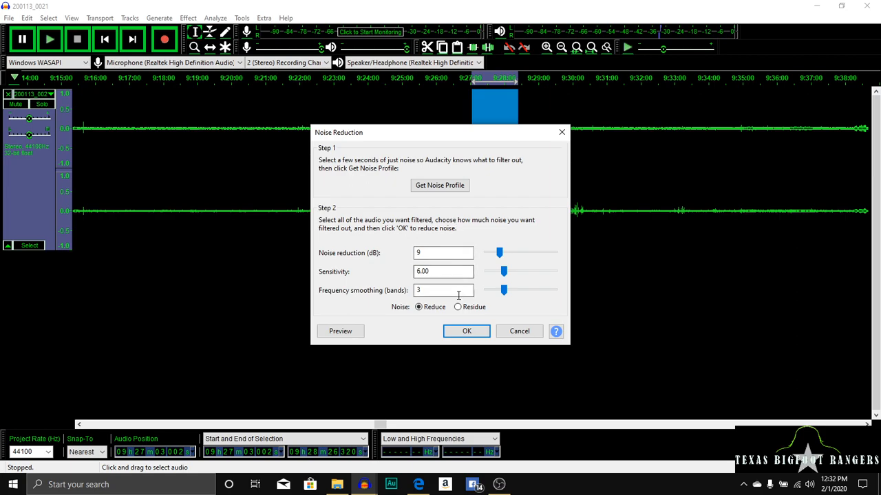
click(466, 331)
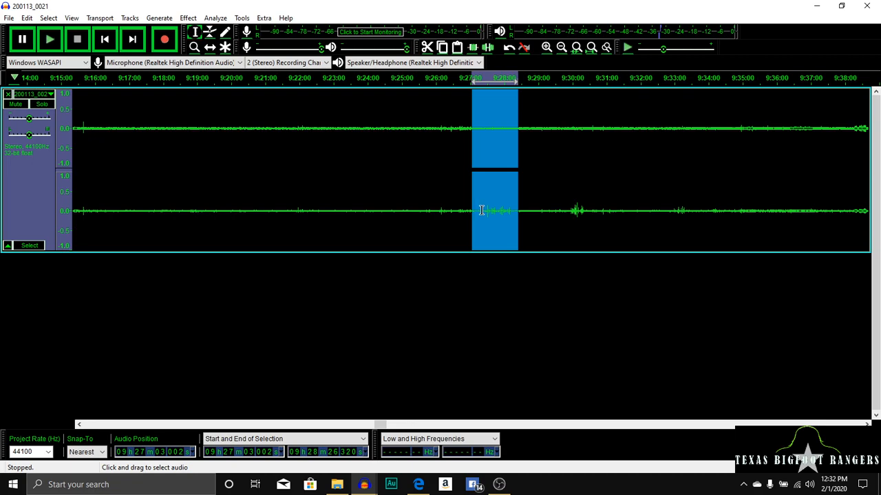
Play the noise-reduced burst from about 9 h 27 min 21 s, and stop playback after listening
click(482, 210)
click(51, 40)
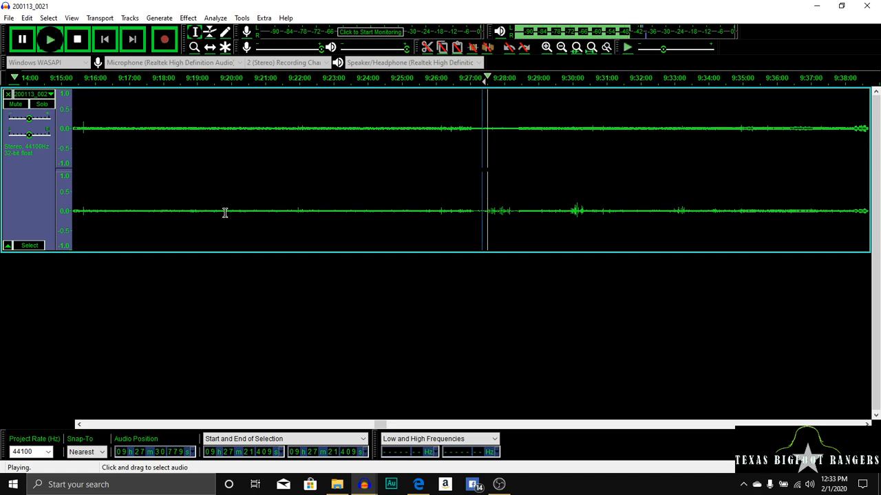
click(77, 40)
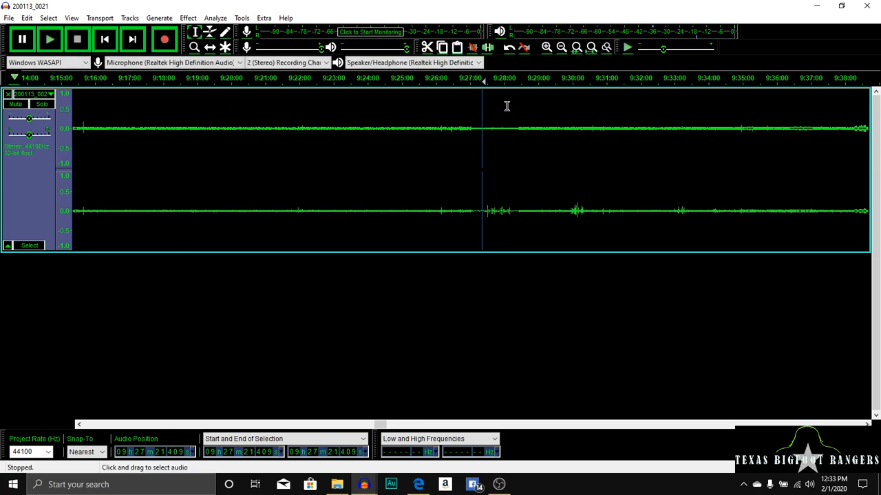
Undo the noise reduction on the burst, and place the cursor at its start, about 9 h 27 min 27 s
click(509, 50)
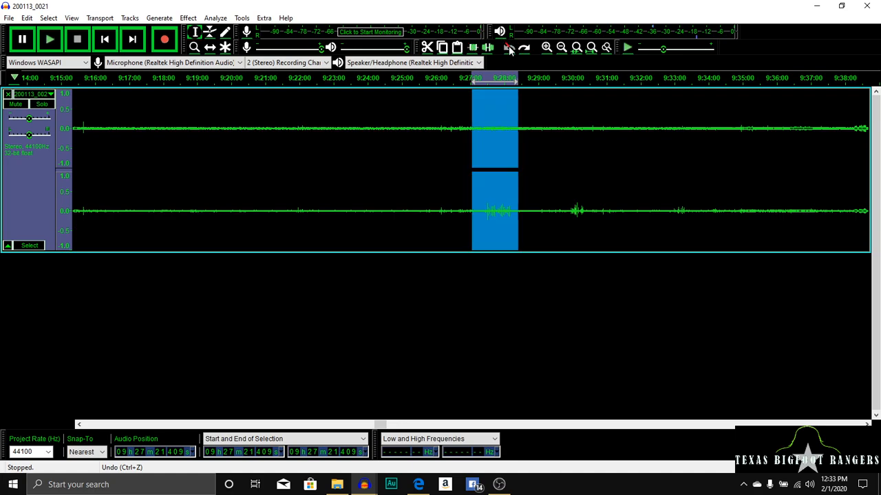
click(557, 273)
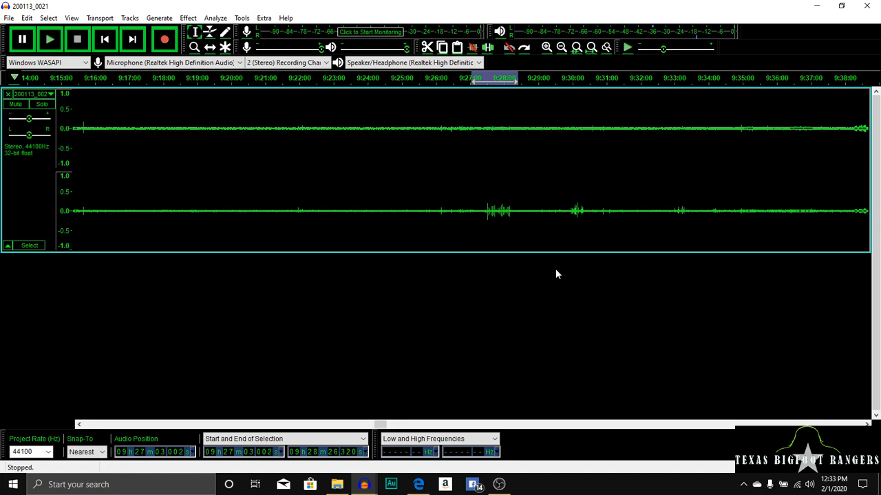
click(485, 212)
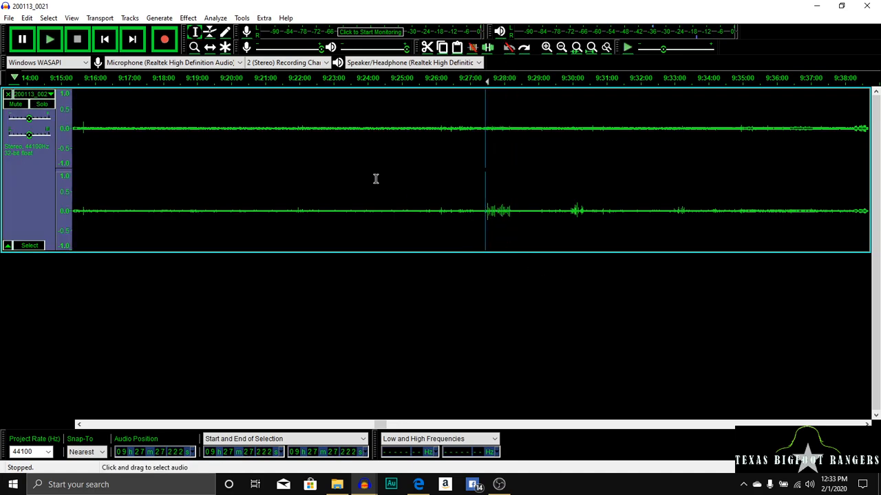
Play the restored burst from about 9 h 27 min 27 s, and stop playback after listening
click(48, 45)
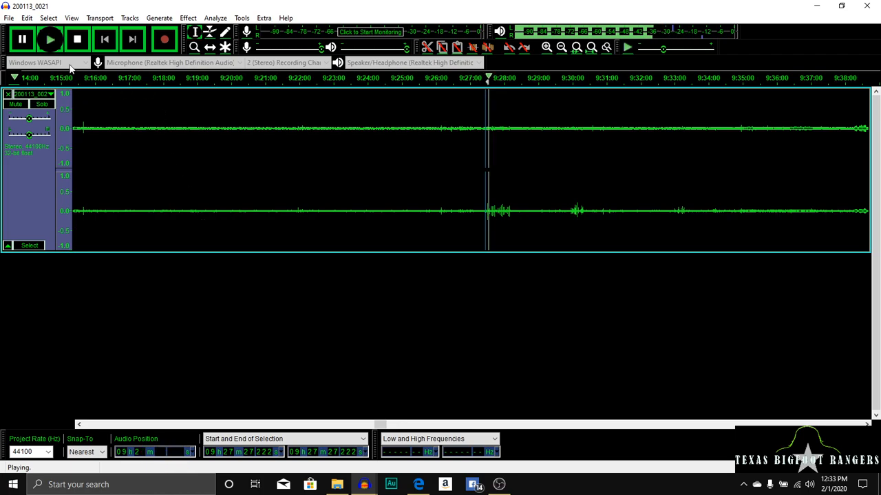
click(80, 44)
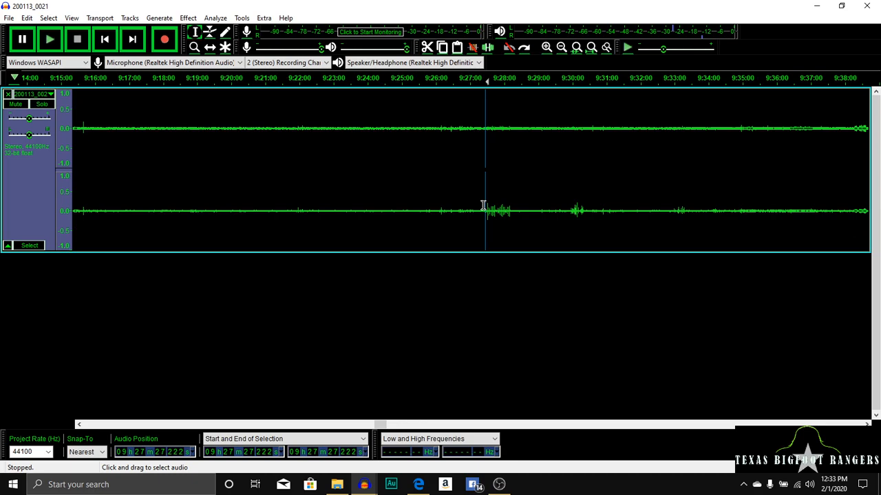
Export the burst from about 9 h 27 min 24 s to 9 h 28 min 33 s as a 16-bit PCM WAV named 200113_0021
drag(484, 205, 522, 204)
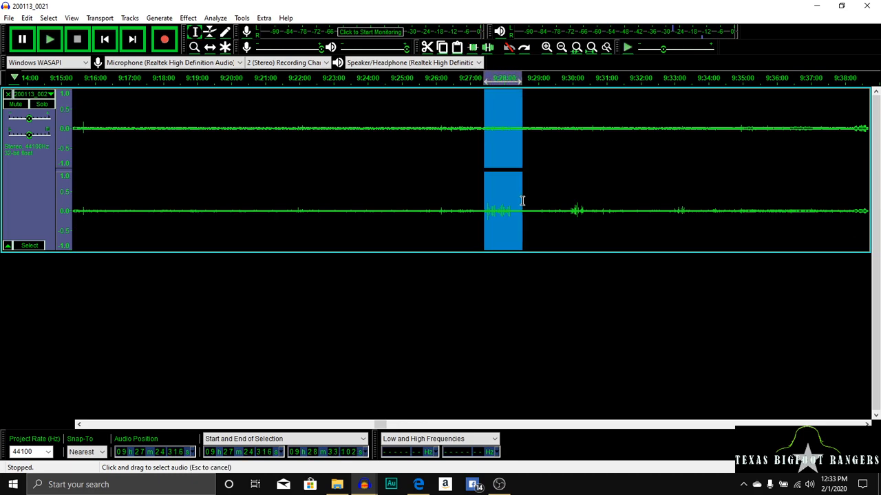
click(6, 19)
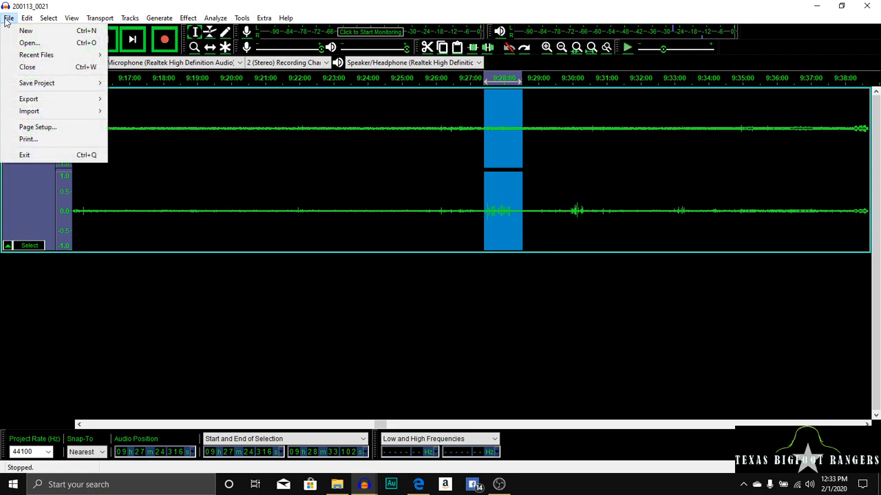
mouse_move(58, 112)
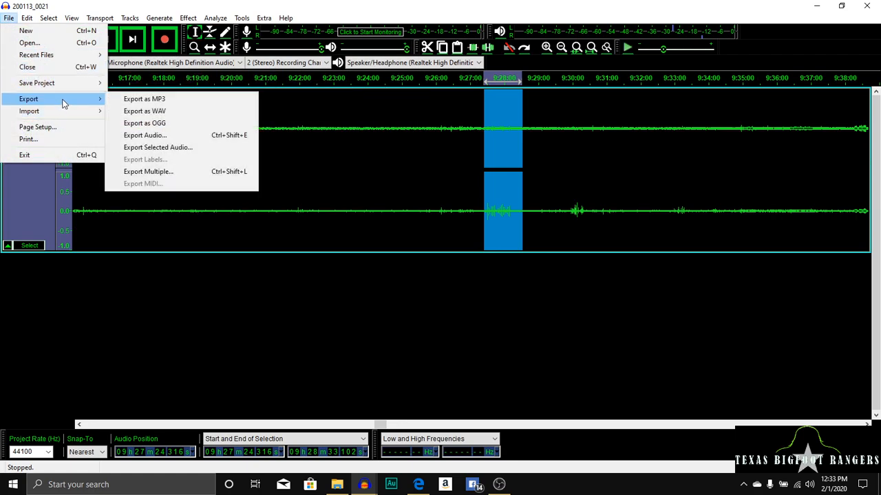
click(156, 148)
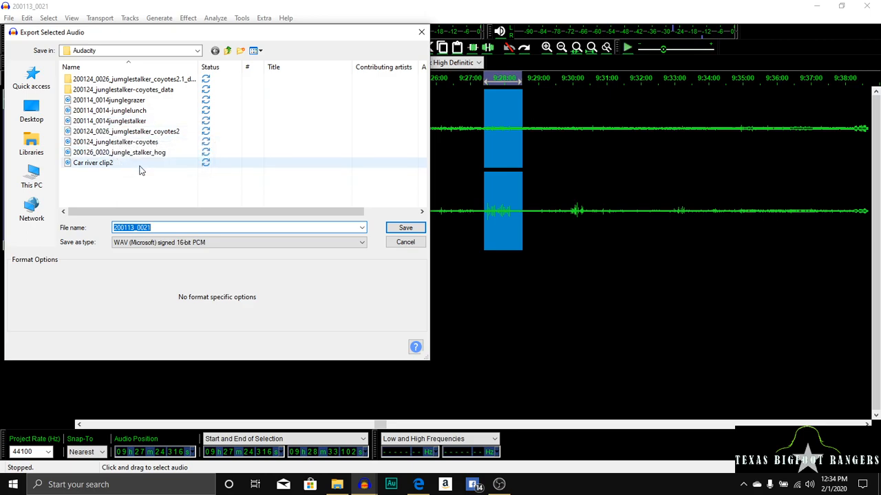
click(404, 228)
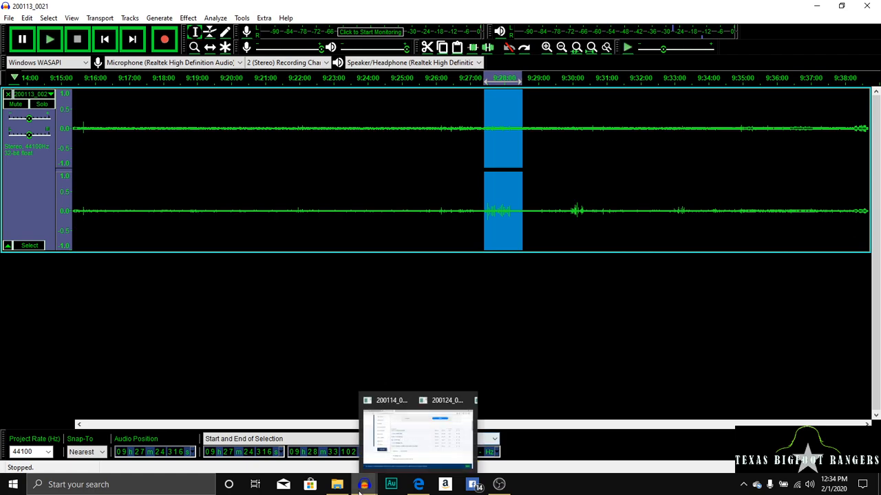
Bring up the 200124_0026_jumglestalker_coyotes2.1 project and view its track as a waveform and again as a spectrogram
mouse_move(364, 486)
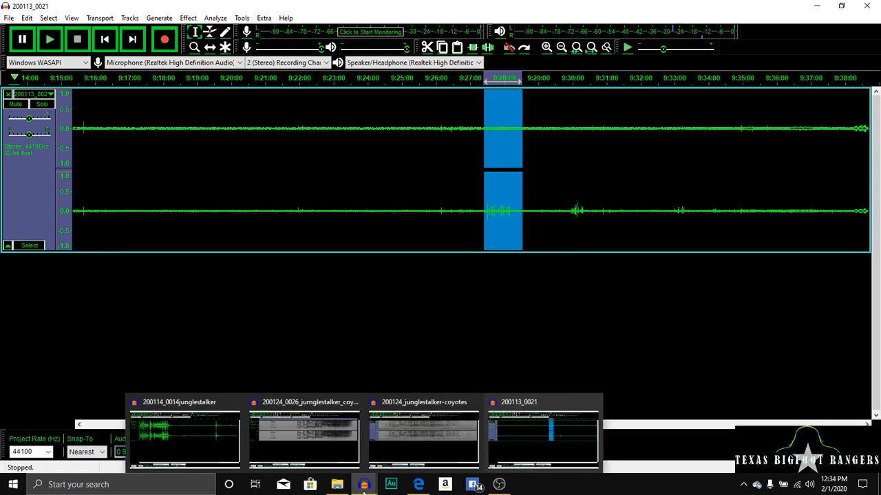
click(333, 450)
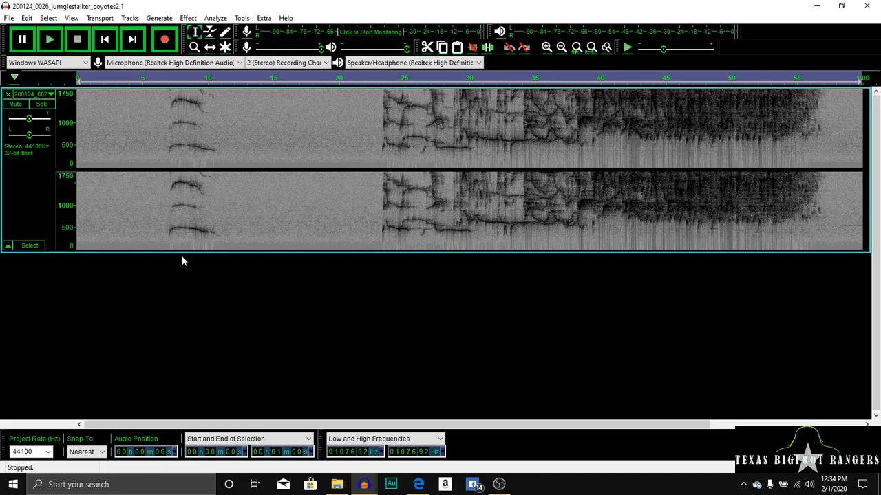
click(52, 96)
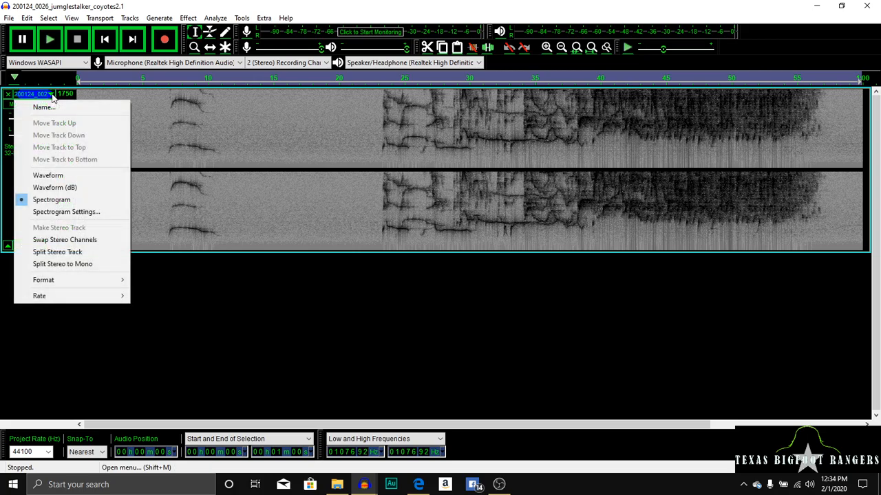
click(47, 175)
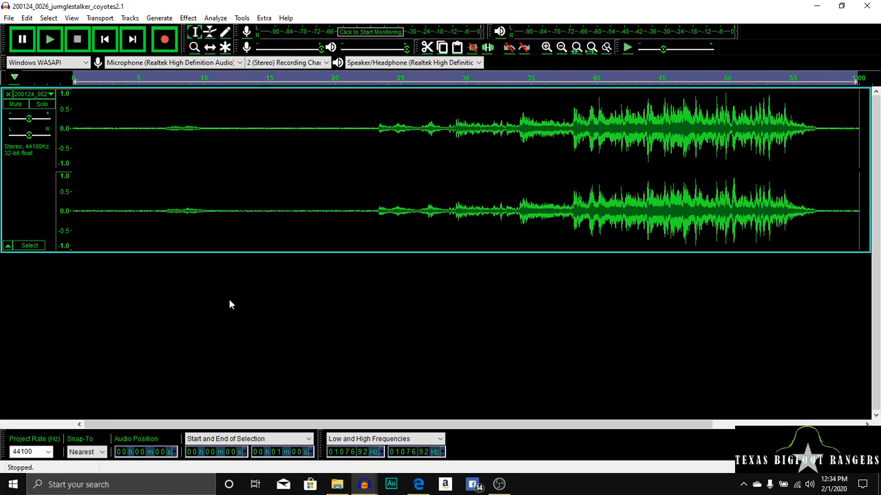
click(51, 94)
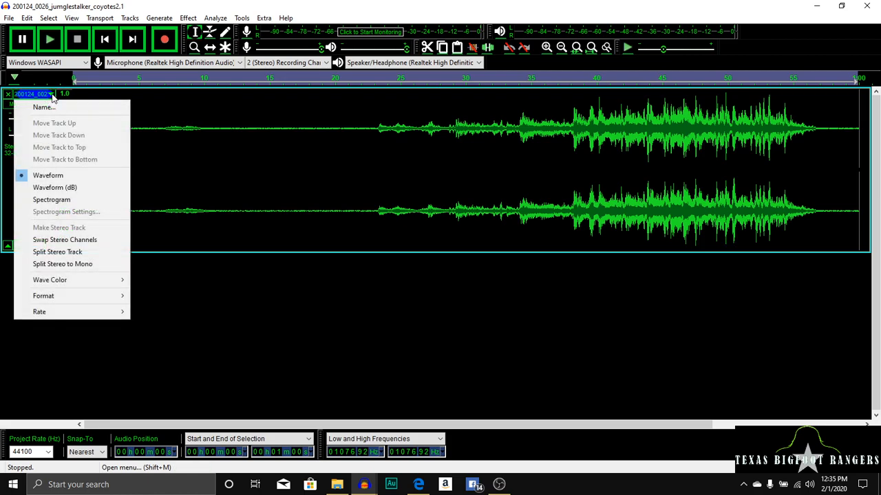
click(55, 201)
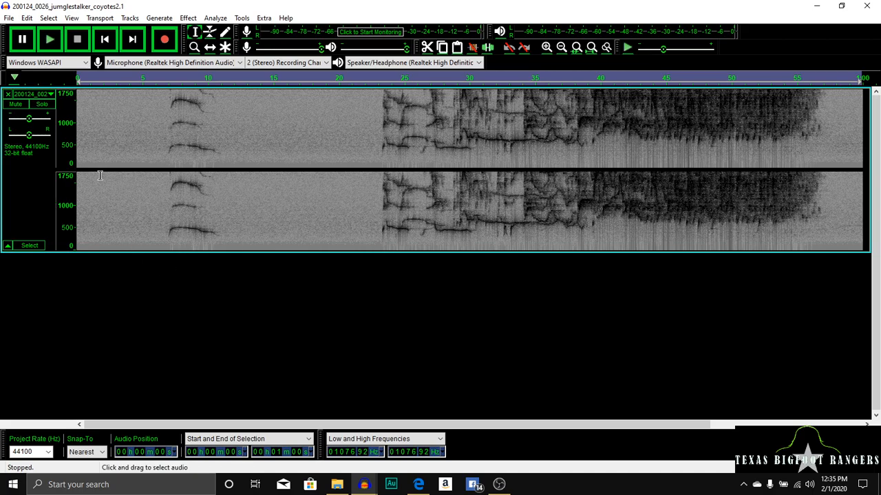
Turn off Grayscale in the coyote track's spectrogram settings to display it in color
click(53, 94)
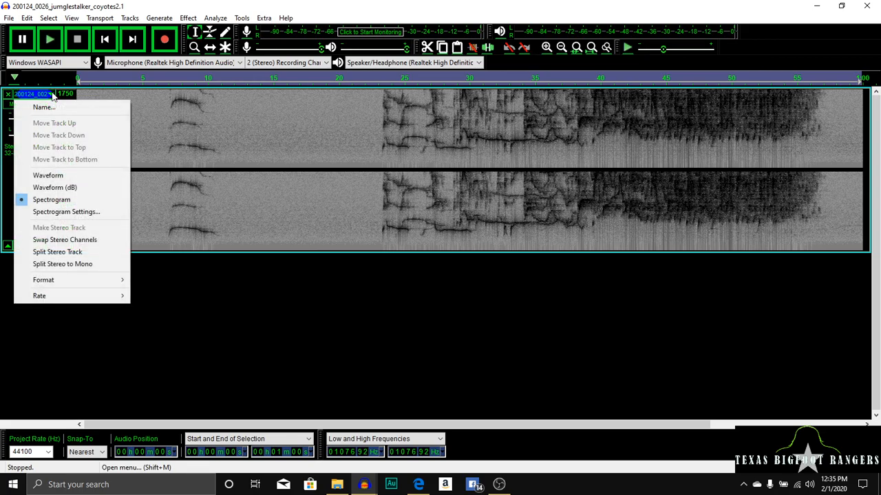
click(72, 214)
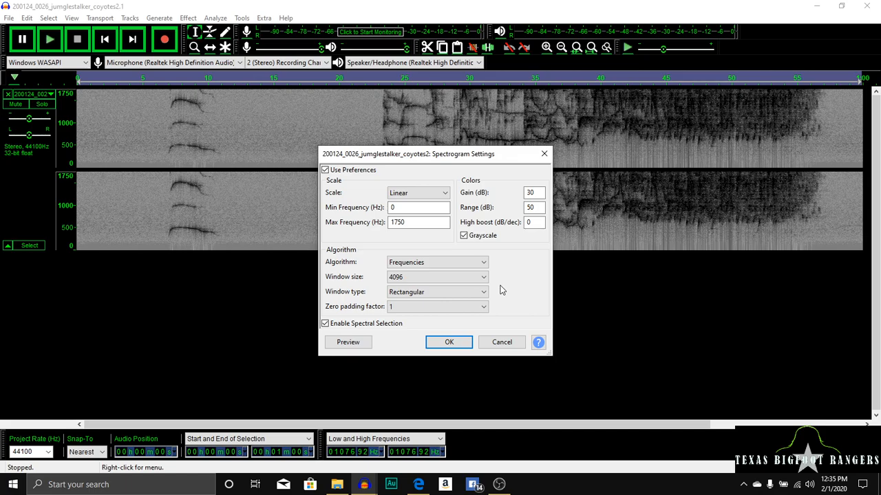
click(465, 236)
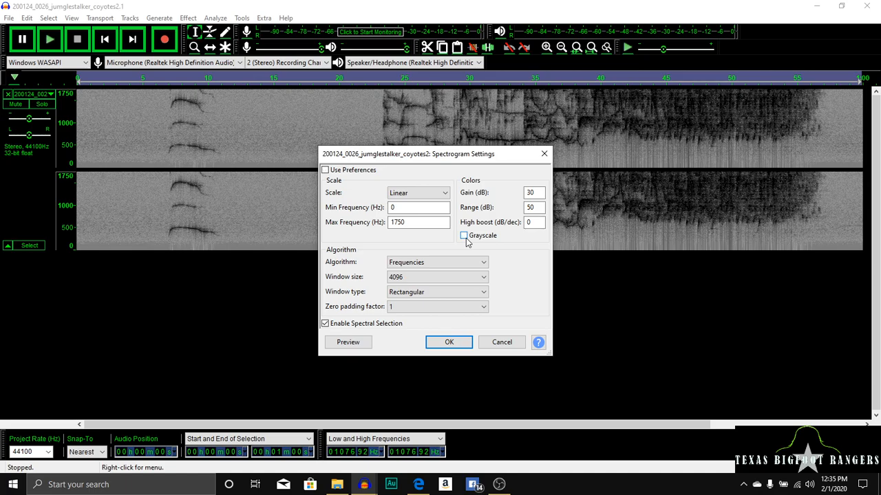
click(450, 342)
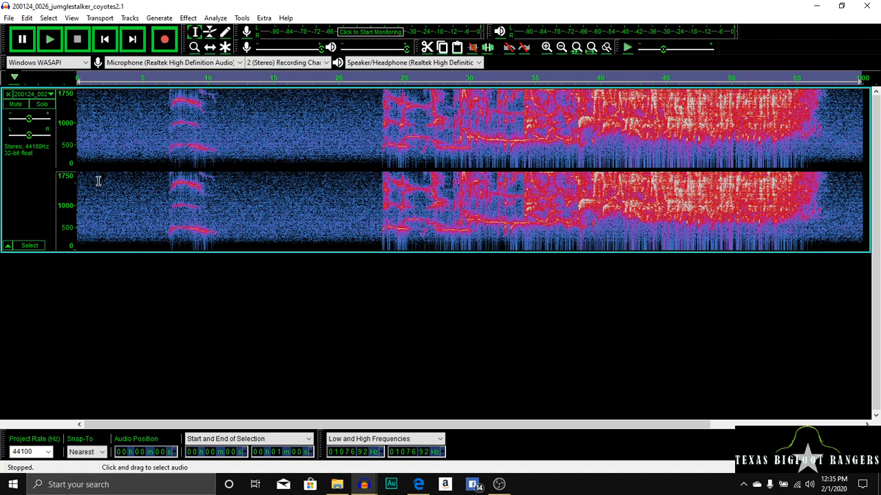
Turn Grayscale back on in the coyote track's spectrogram settings
click(48, 94)
click(66, 213)
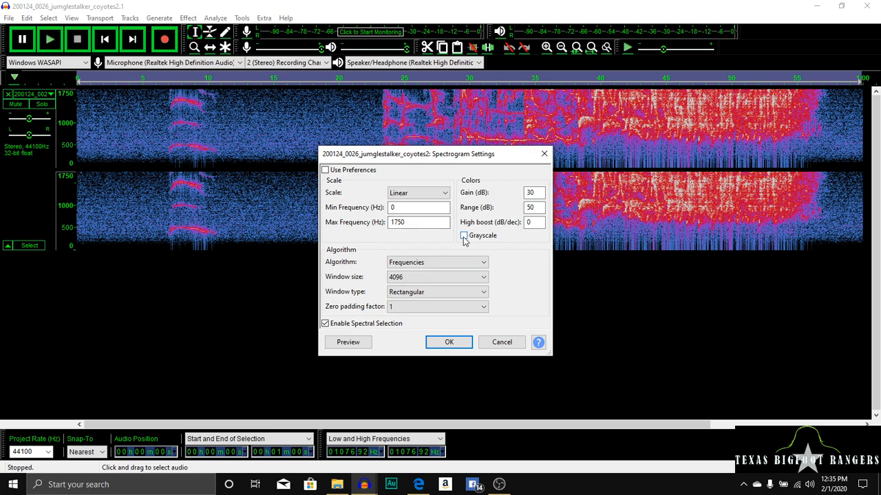
click(454, 342)
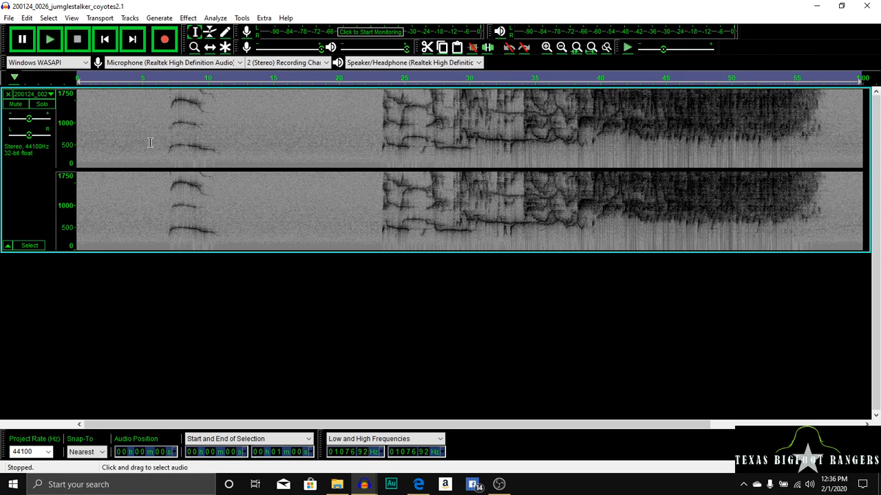
Play the coyote track from about 3 s, raise its track gain slightly during playback, and stop
click(115, 140)
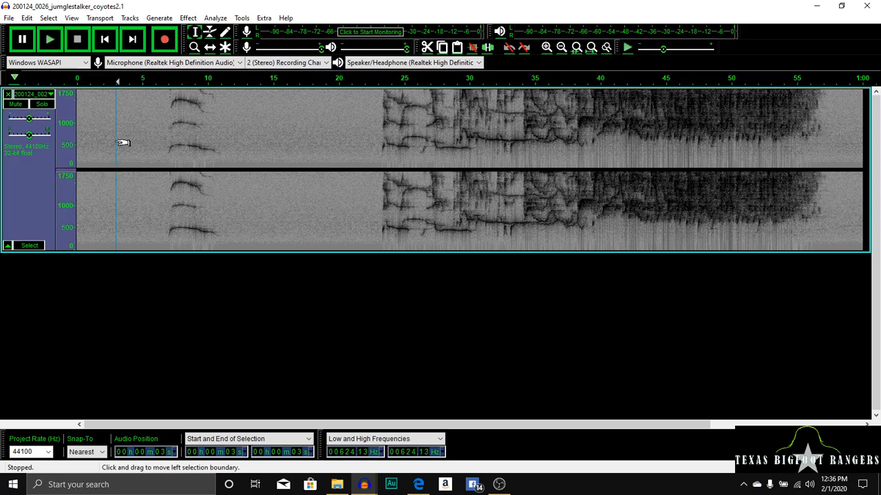
click(57, 39)
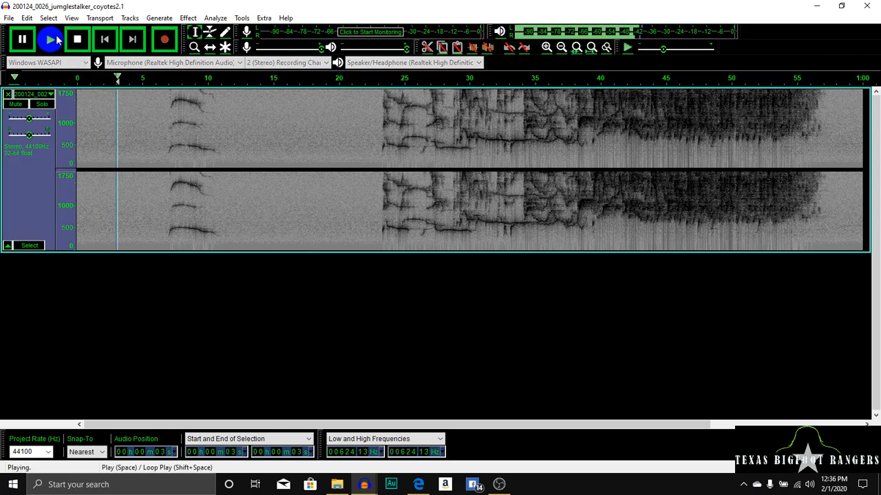
mouse_move(29, 122)
mouse_down()
mouse_move(48, 121)
mouse_move(30, 119)
mouse_up()
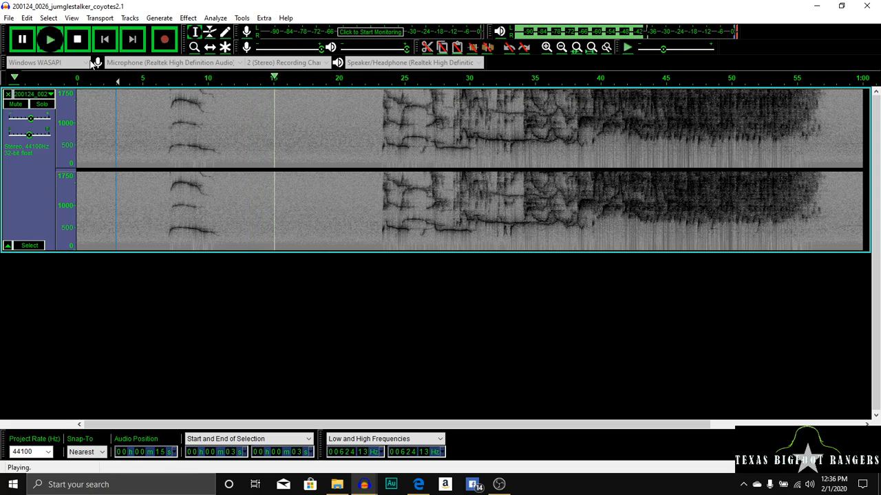
click(78, 41)
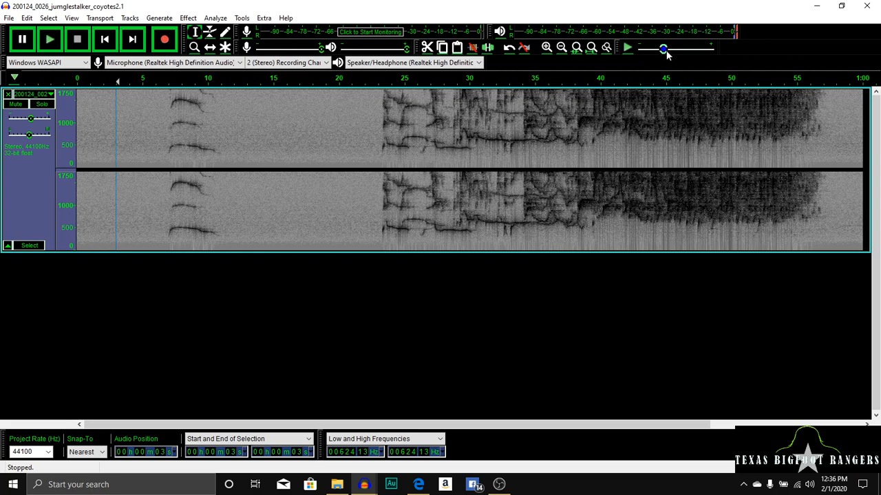
Raise the playback speed well above 1.00x and try playing the coyote track at that speed
mouse_move(667, 55)
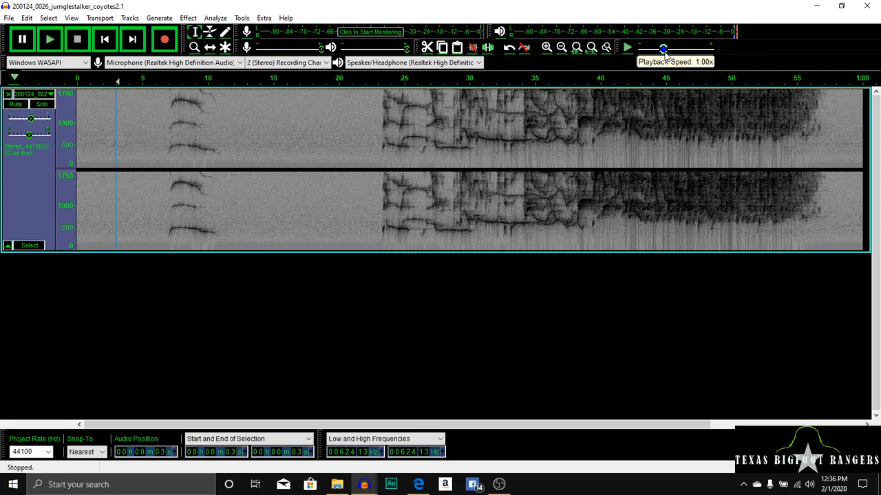
drag(664, 49, 693, 50)
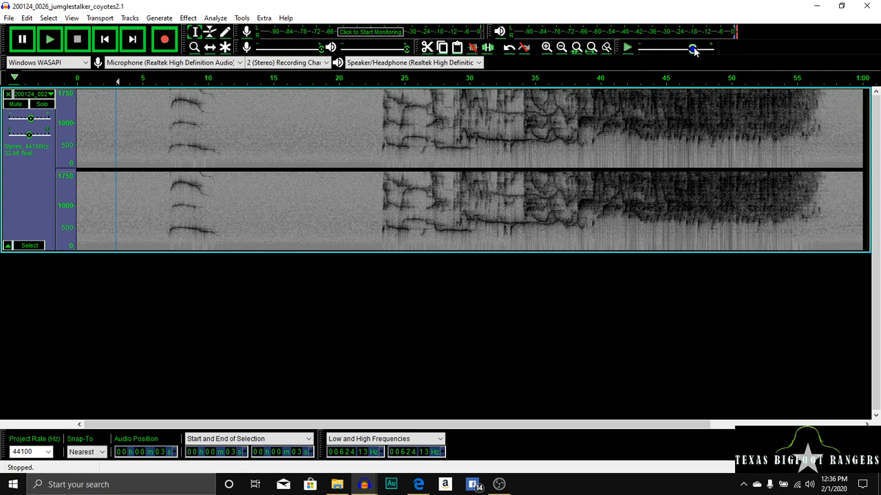
click(629, 49)
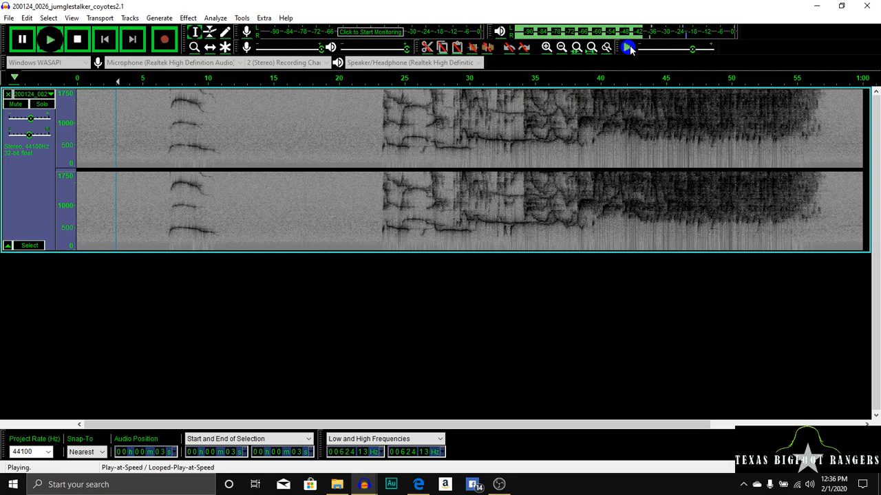
click(628, 48)
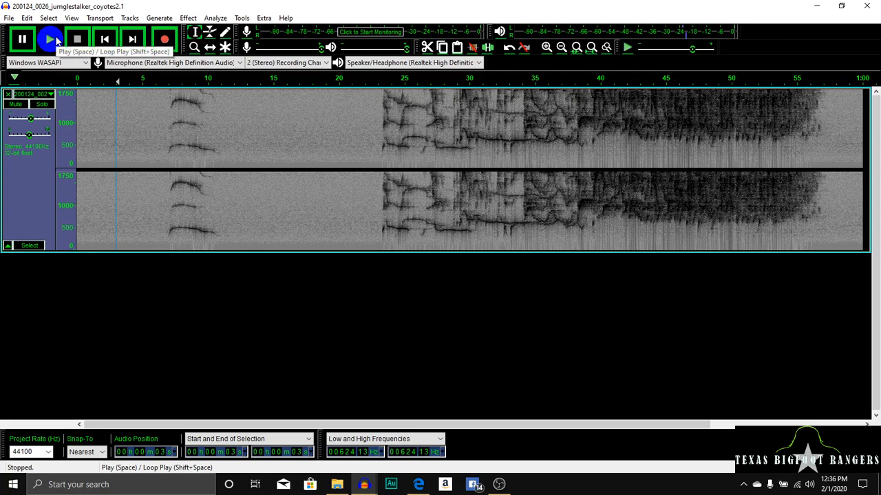
Compare the coyote track from about 3 s at normal speed and at the raised playback speed, stopping after each
click(50, 40)
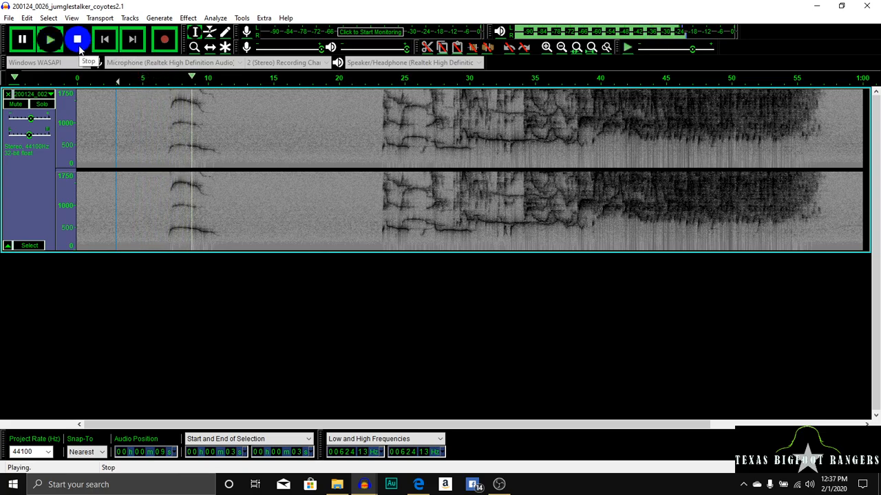
click(78, 42)
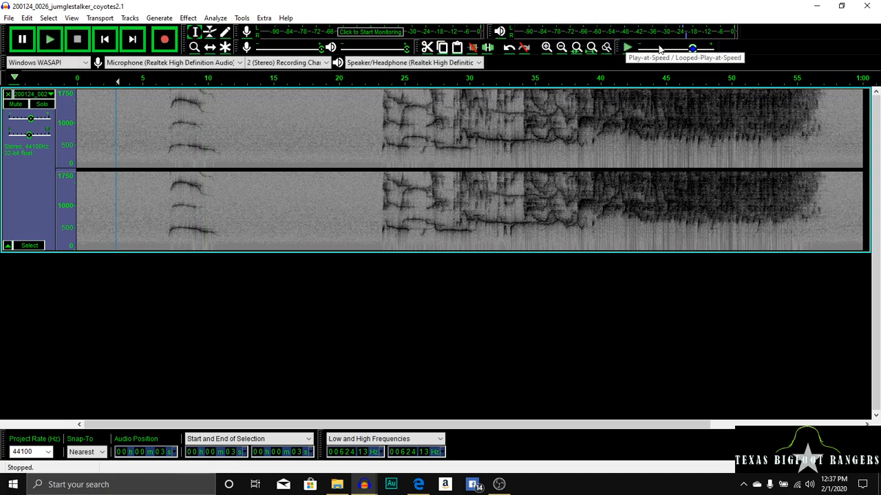
mouse_move(693, 52)
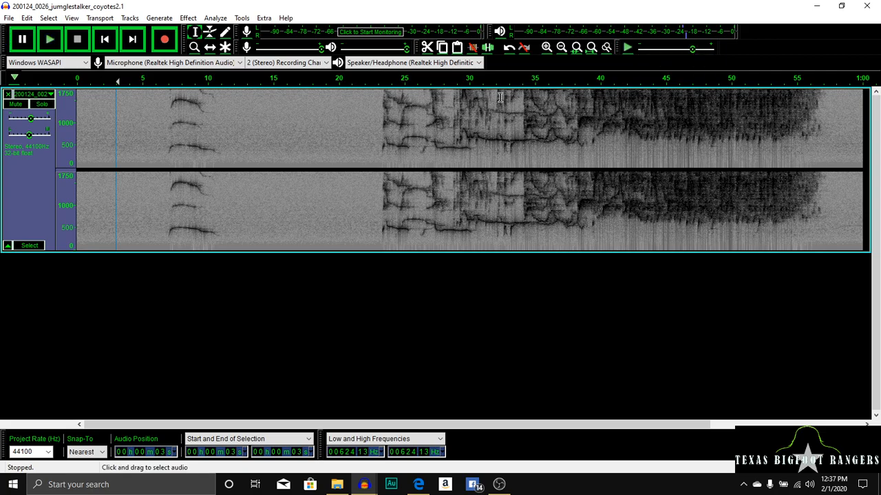
click(628, 48)
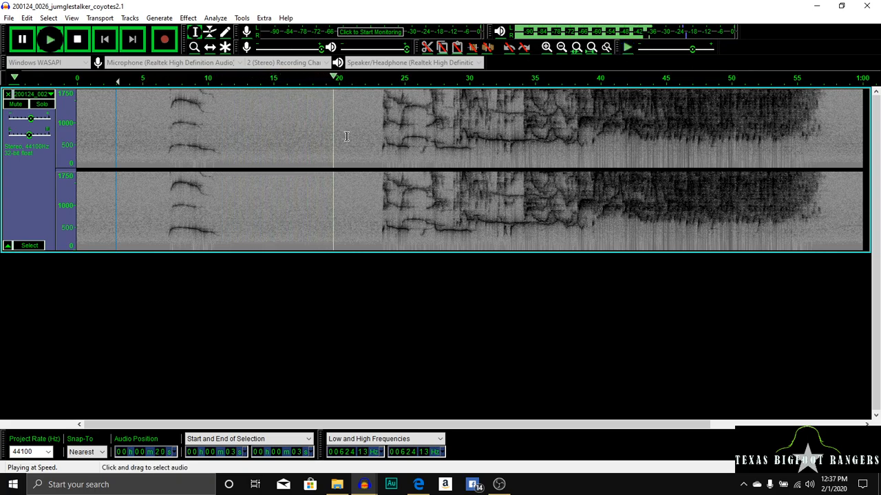
click(77, 41)
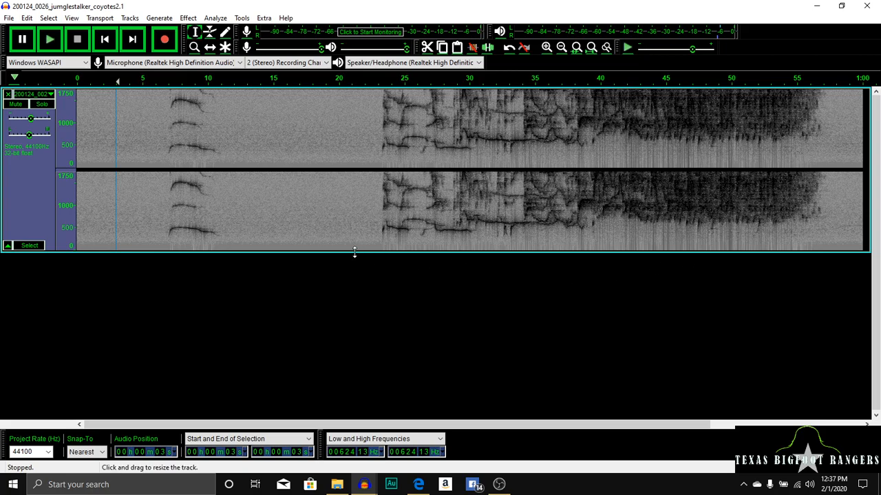
Switch to the 200124_junglestalker-coyotes project and display its track as a waveform
mouse_move(362, 490)
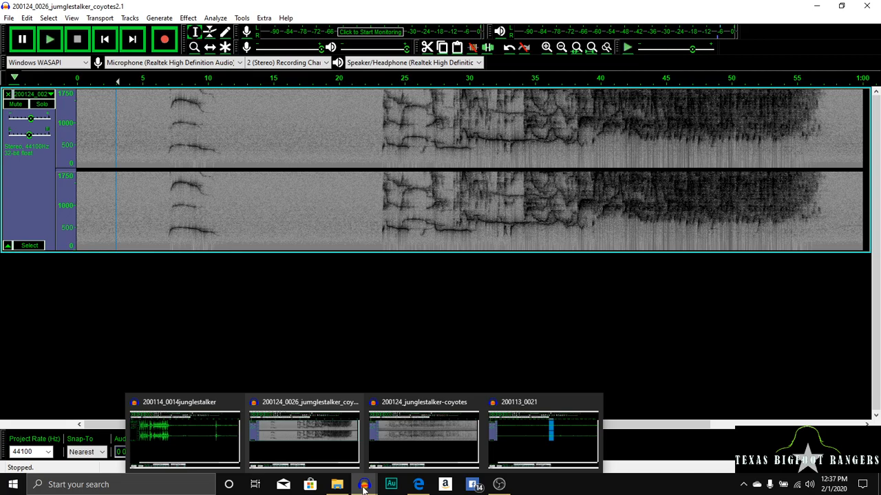
click(411, 449)
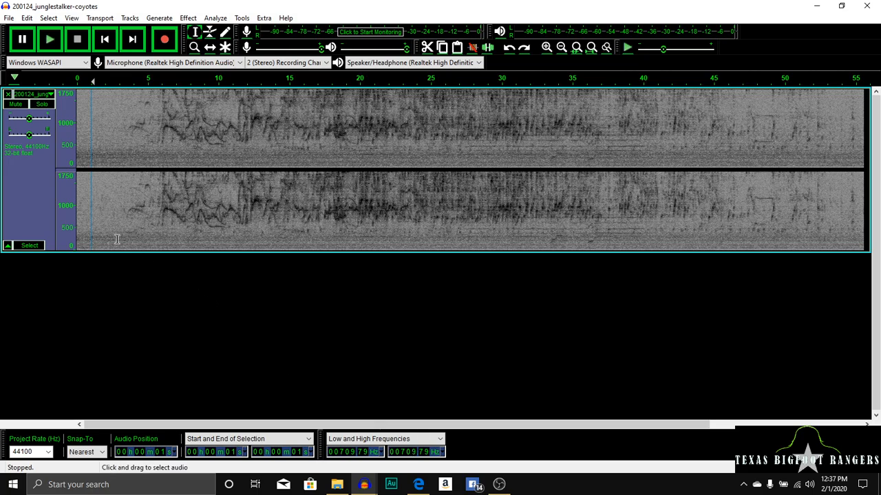
click(50, 95)
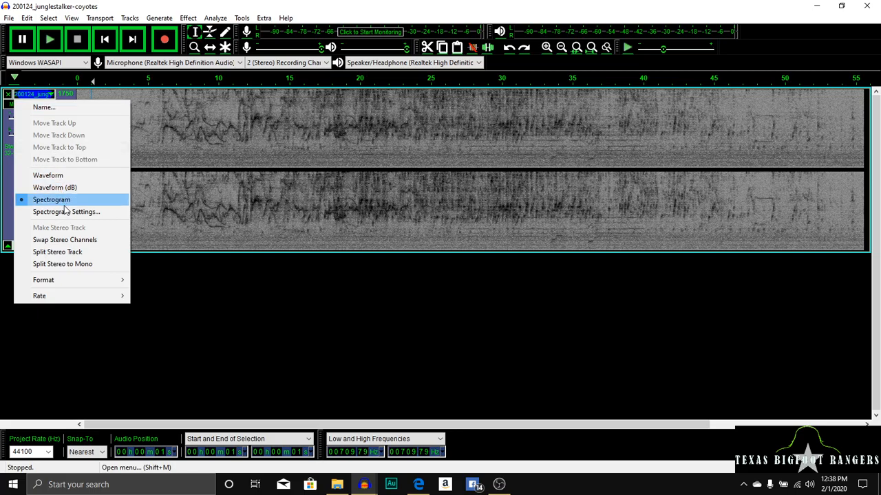
click(60, 176)
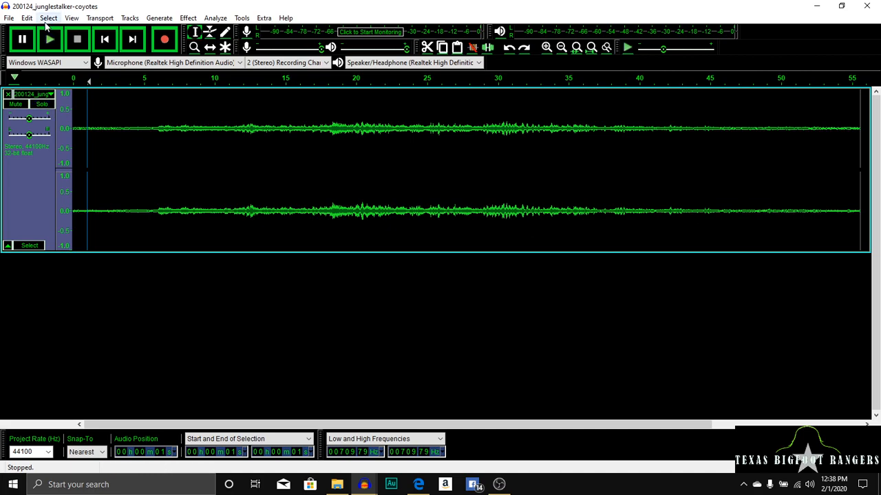
Play the waveform from about 1 s, stop playback, and return the track to spectrogram view
click(49, 40)
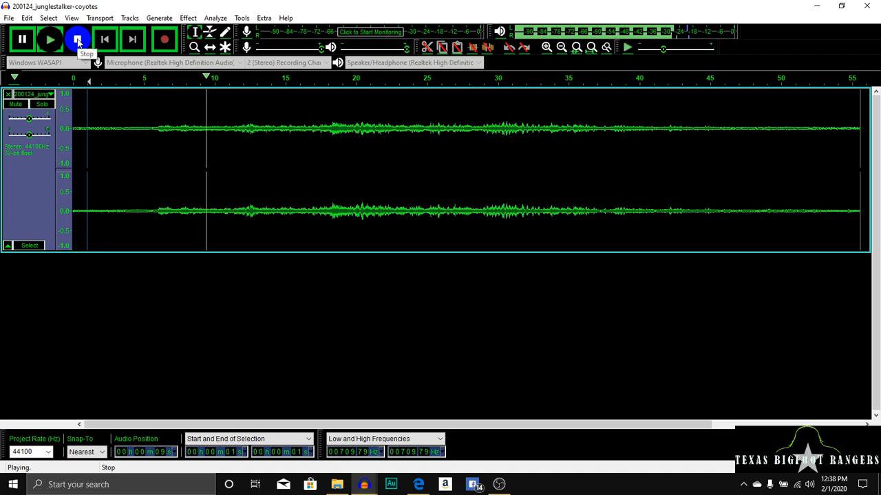
click(78, 40)
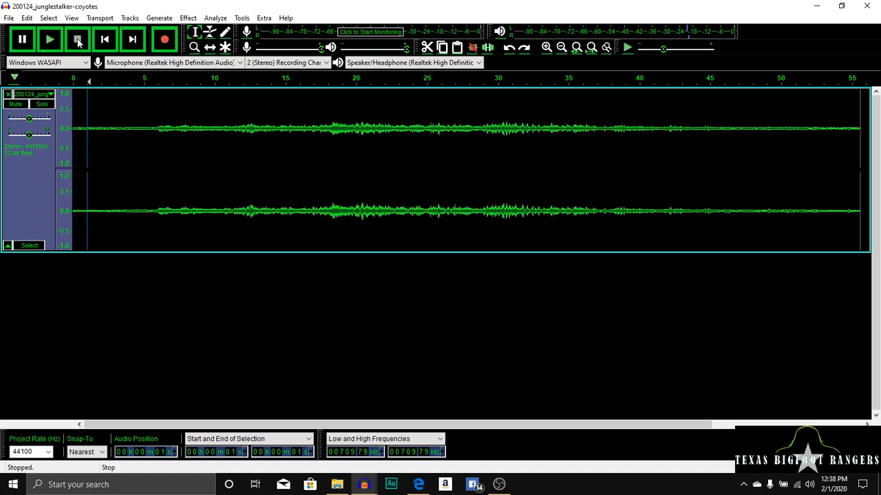
click(50, 94)
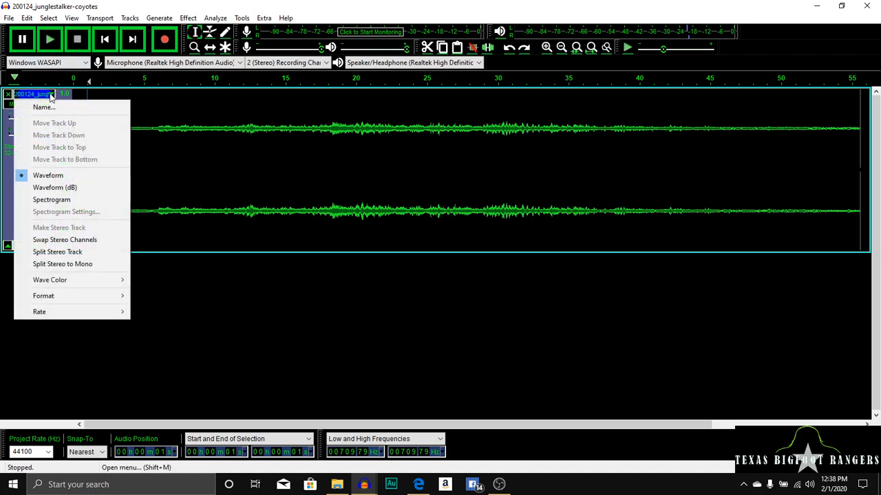
click(60, 202)
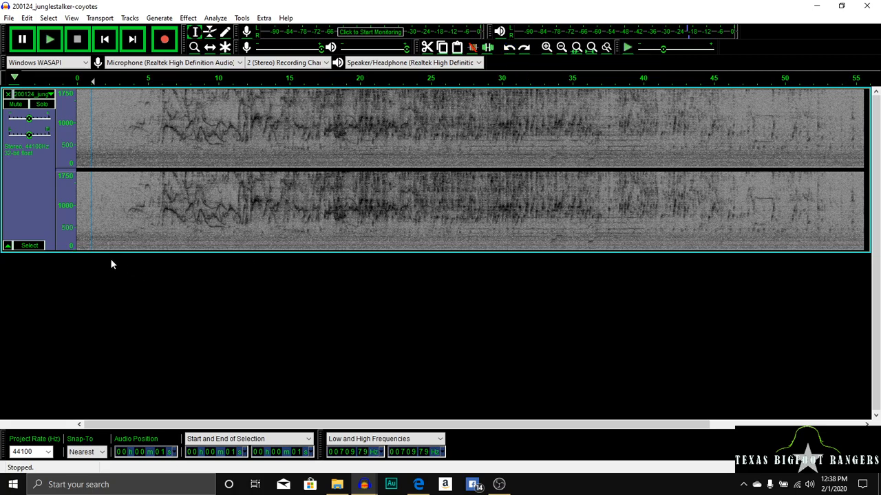
Try to apply the Low-Pass Filter to the coyote track without any audio selected
click(189, 19)
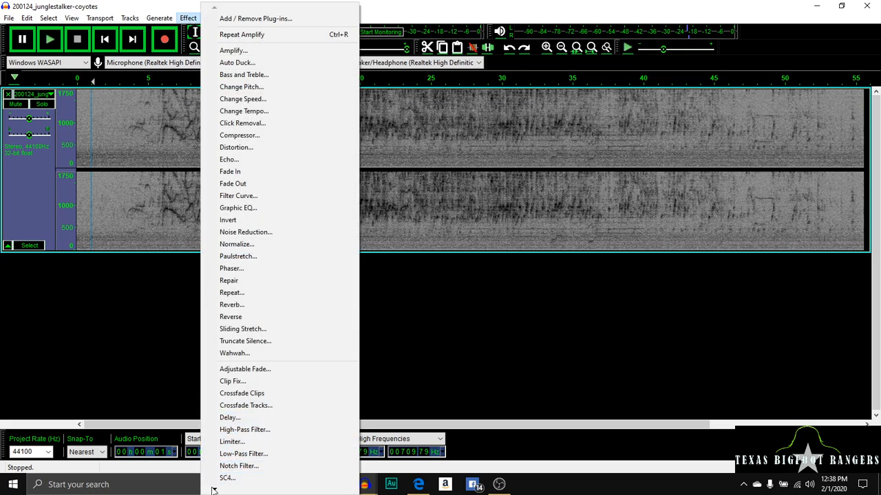
click(243, 454)
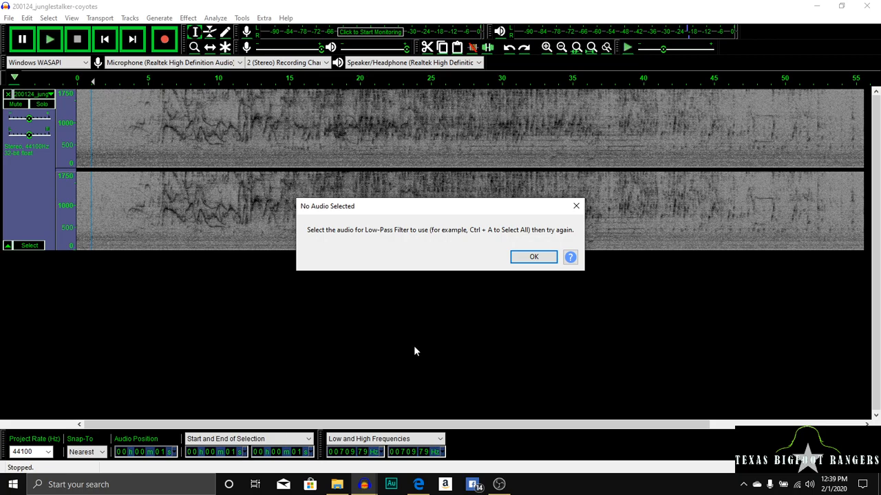
click(534, 257)
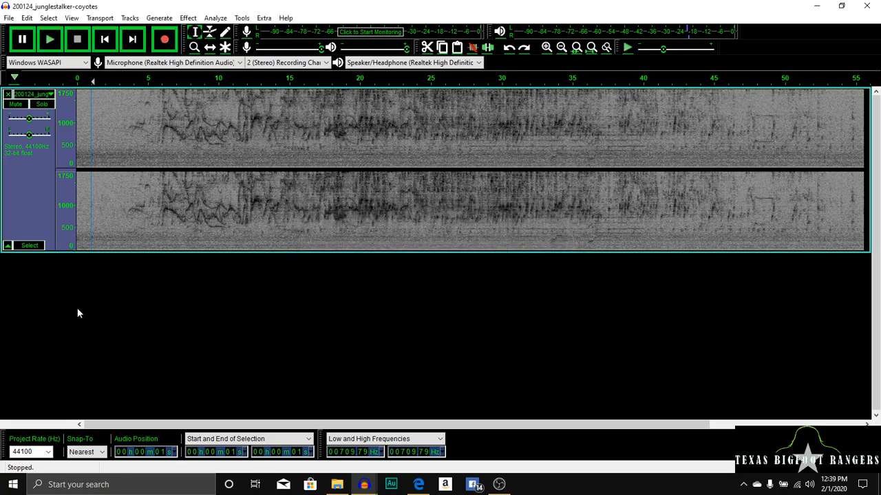
Select the whole coyote track and apply a Low-Pass Filter at 1500 Hz with a 12 dB roll-off
click(33, 200)
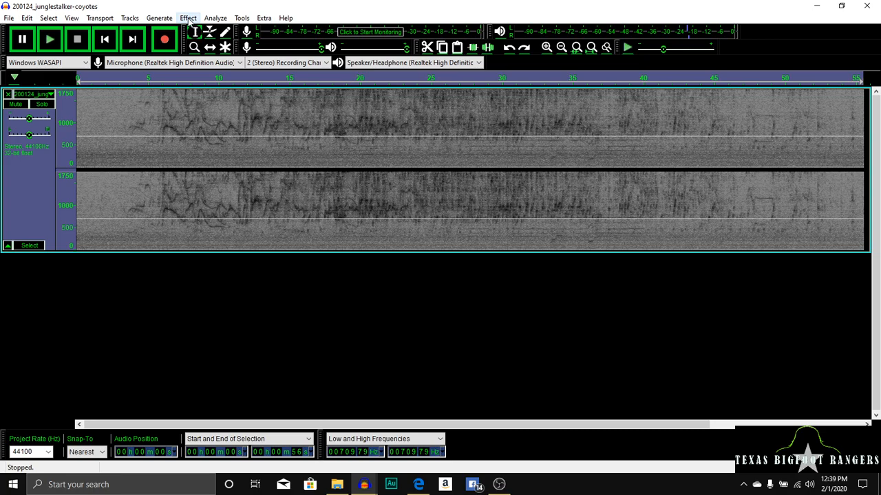
click(188, 19)
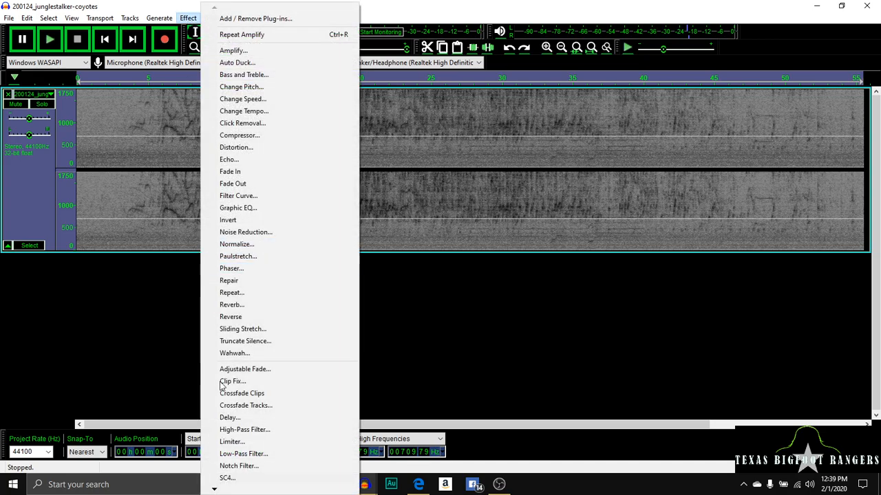
click(243, 454)
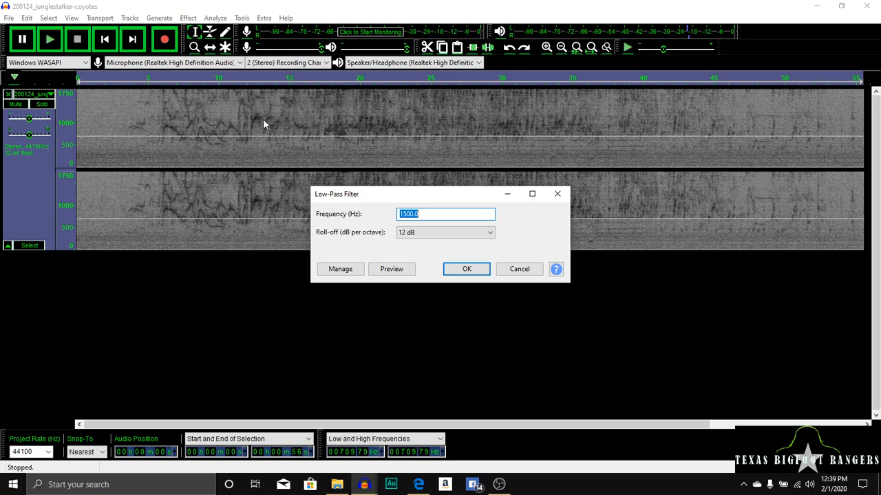
click(465, 269)
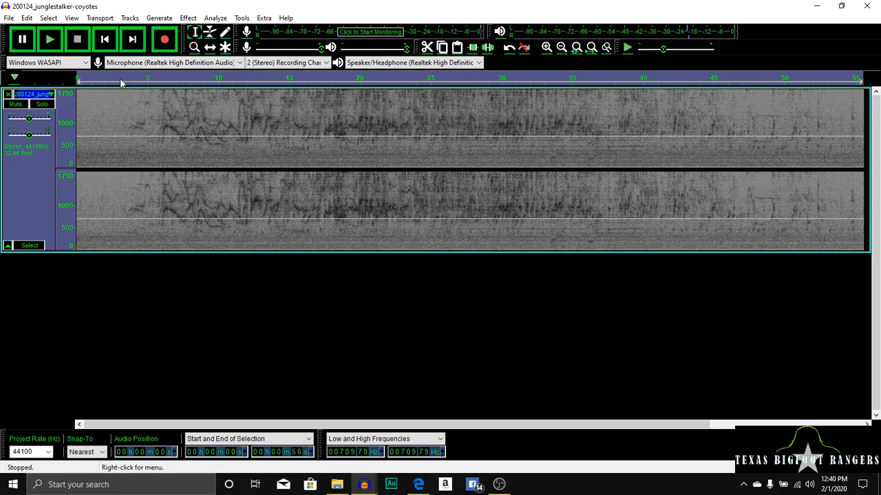
Apply a High-Pass Filter at 315 Hz with a 12 dB roll-off to the whole coyote track
click(188, 18)
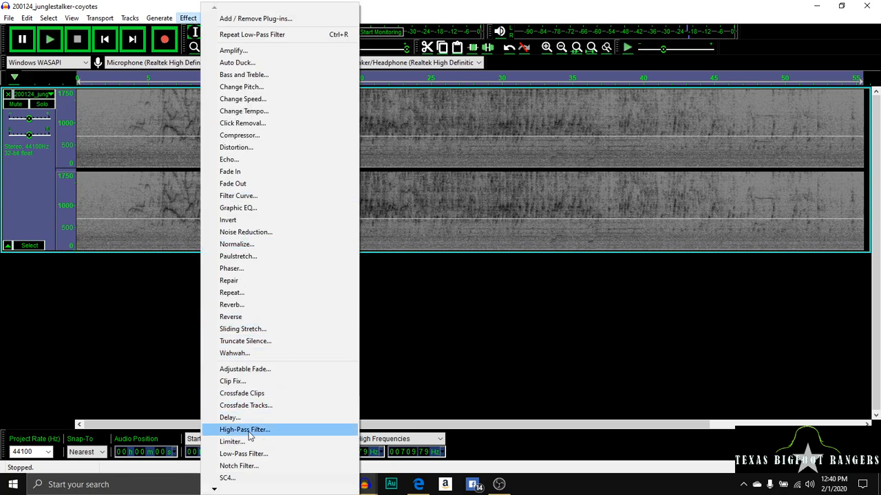
click(251, 431)
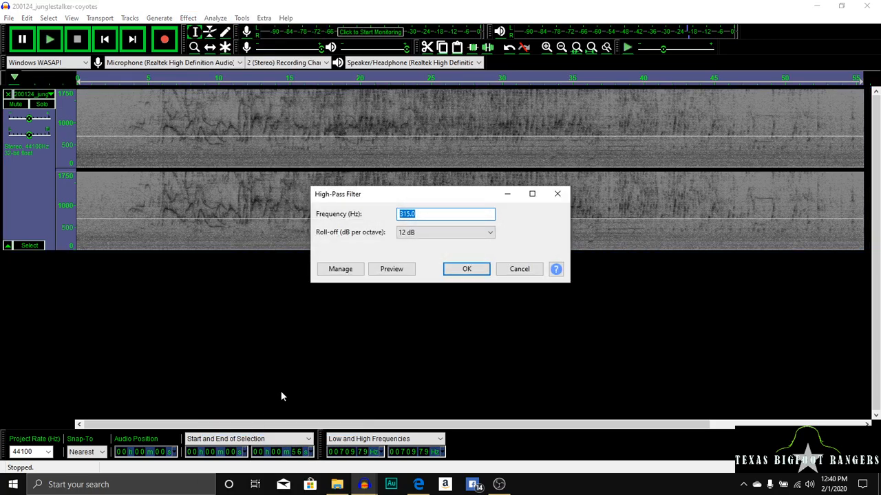
click(468, 269)
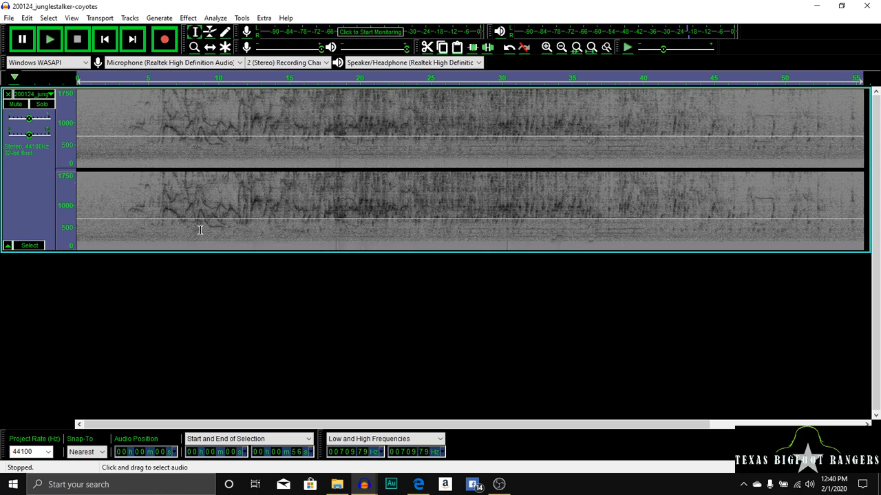
click(188, 19)
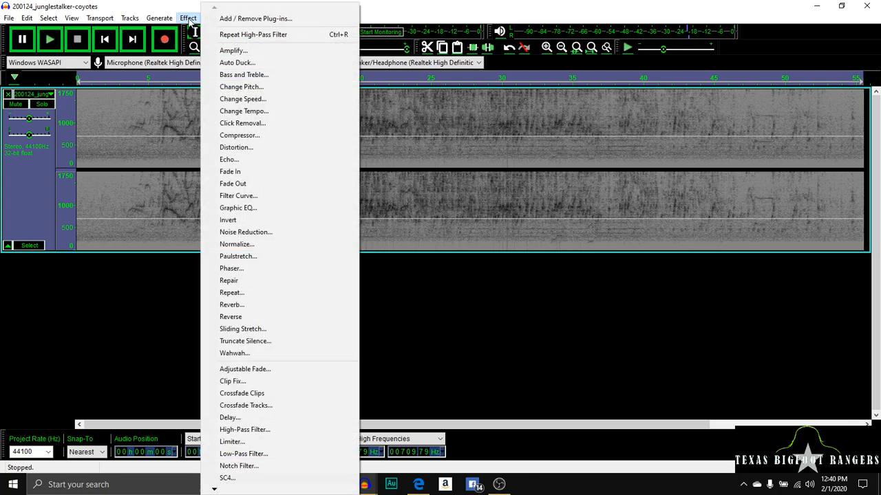
click(128, 304)
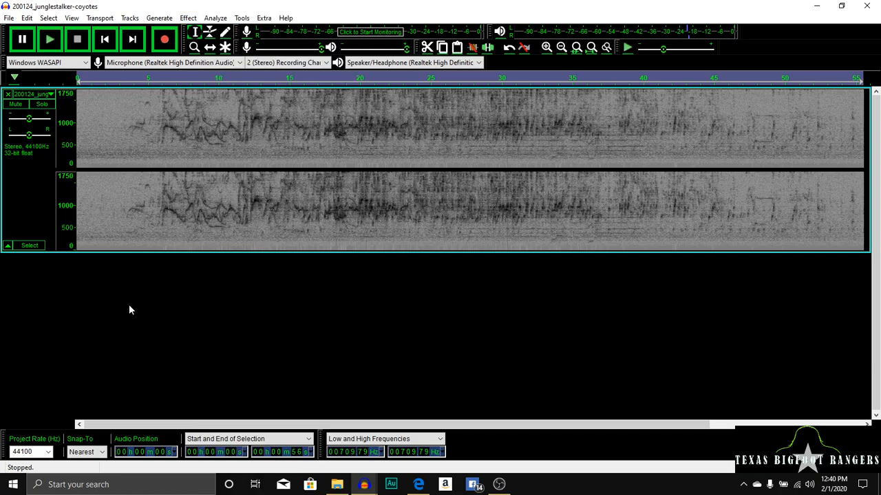
Play the filtered coyote track from about 1 s and stop after a few seconds
click(91, 156)
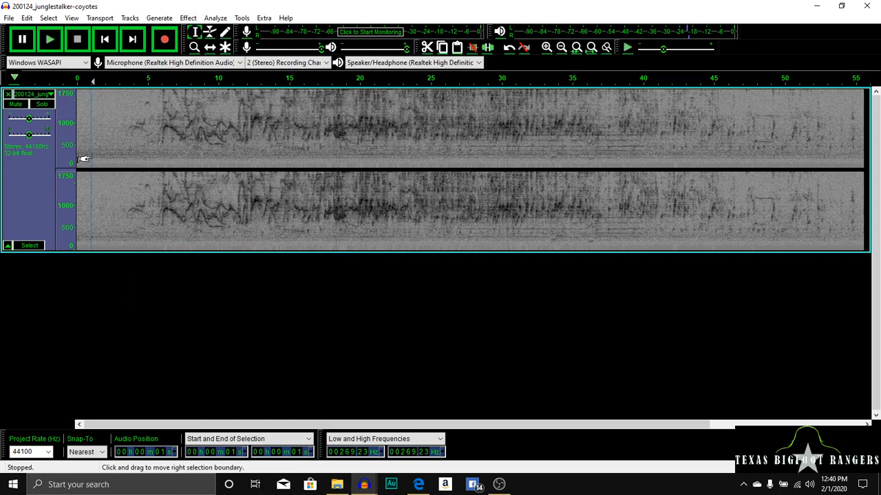
click(51, 40)
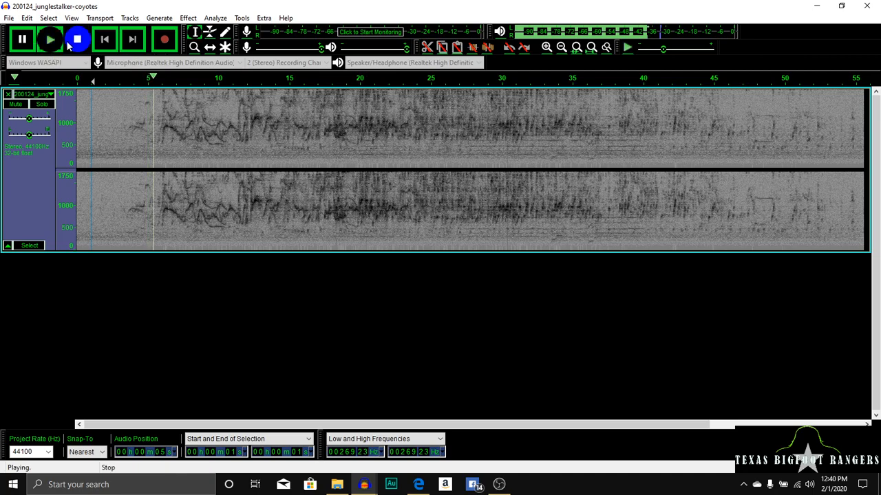
click(76, 39)
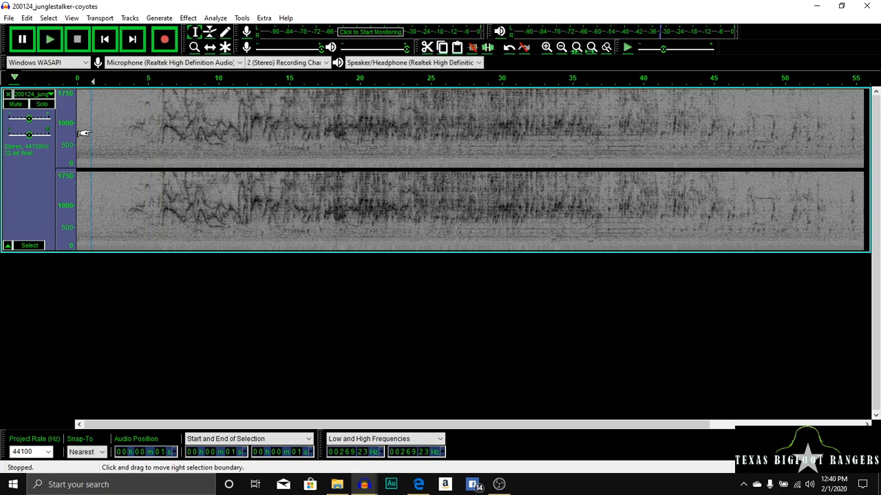
Select the quiet background from about 1 s to 3 s and capture it as the noise profile
drag(82, 126, 103, 122)
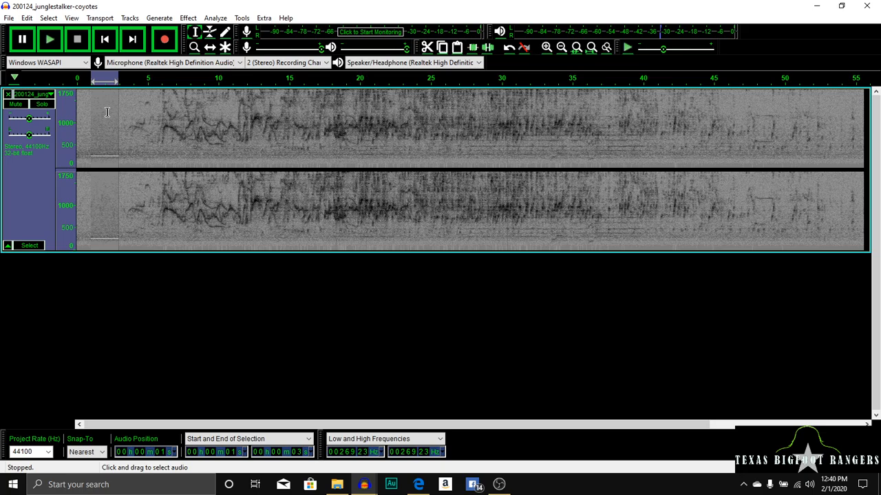
click(188, 18)
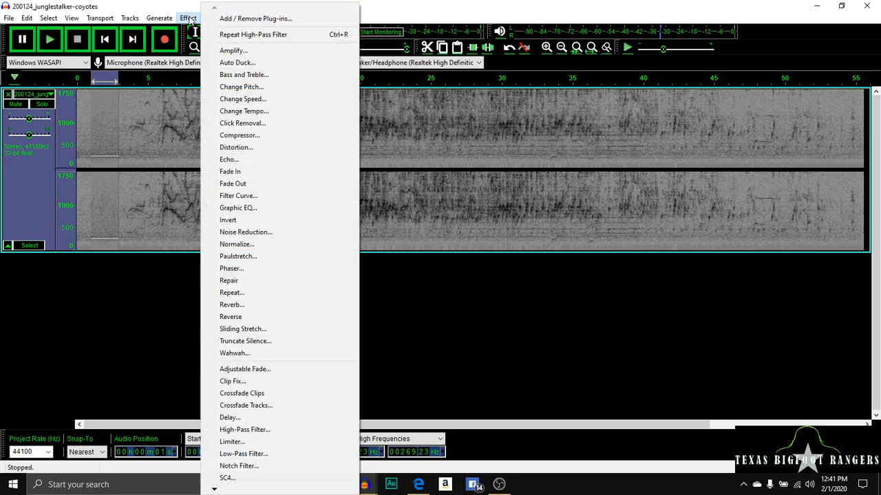
click(251, 234)
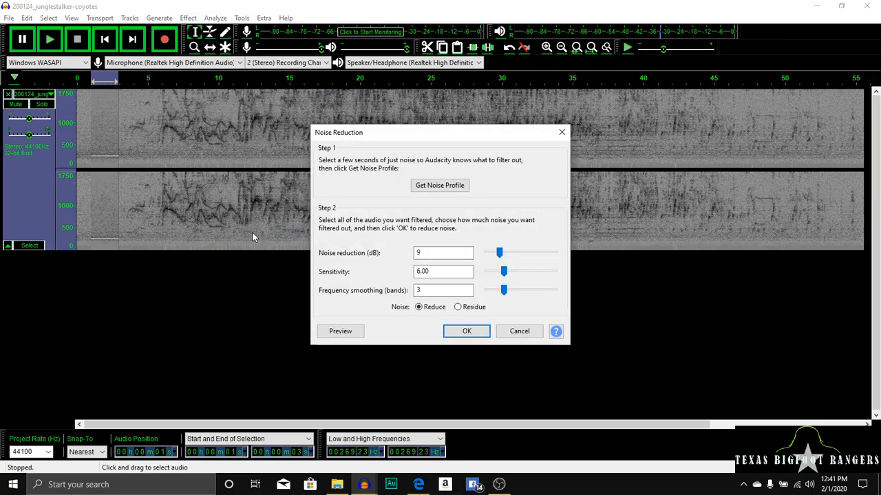
click(451, 186)
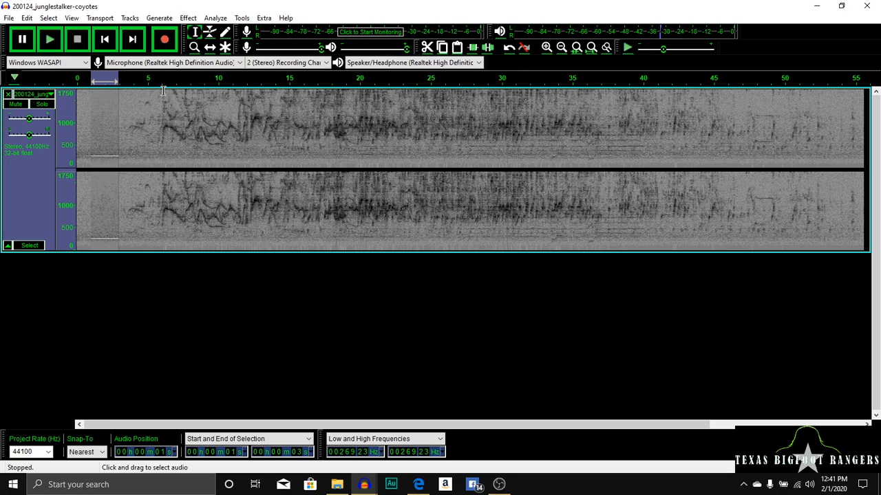
Try Noise Reduction at 9 dB, sensitivity 6.00 and 3 smoothing bands on just the sampled noise section, and undo it
click(188, 18)
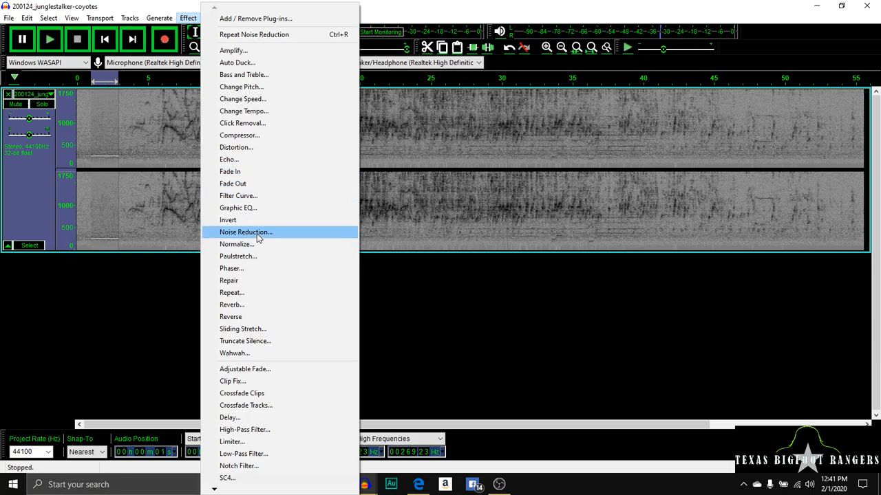
click(256, 233)
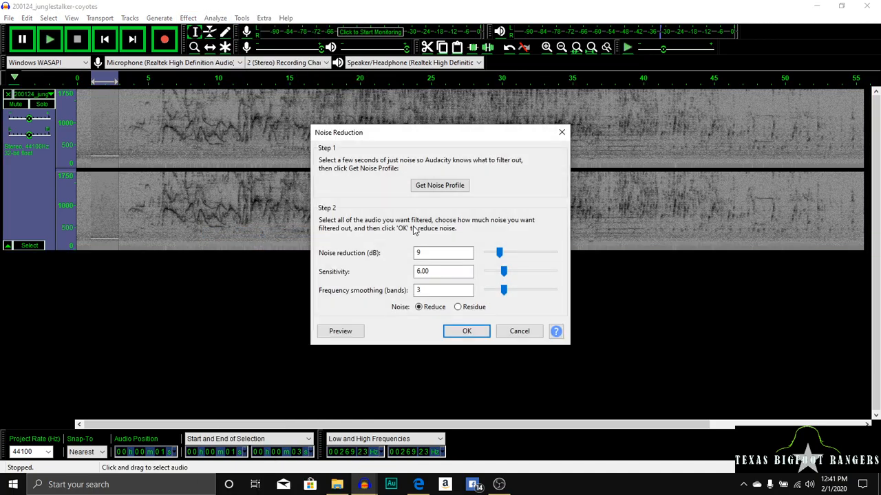
click(463, 333)
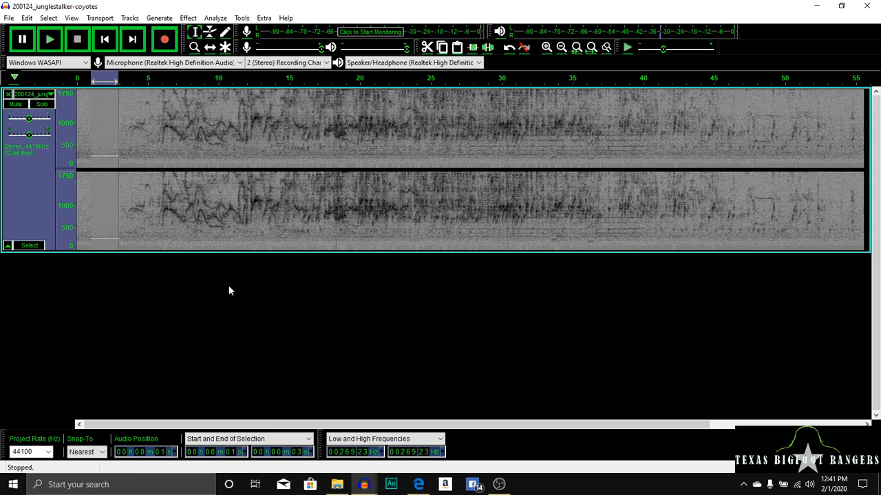
click(509, 49)
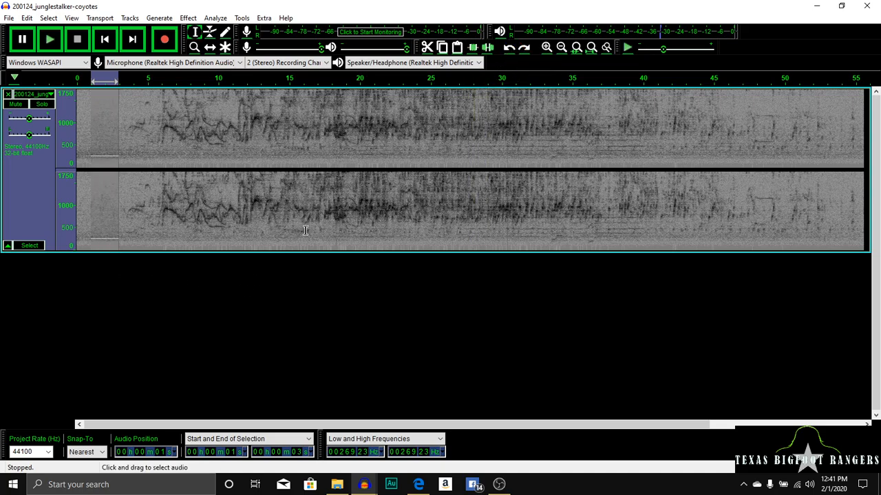
Select the whole coyote track and apply Noise Reduction at 9 dB, sensitivity 6.00 and 3 frequency smoothing bands
click(31, 214)
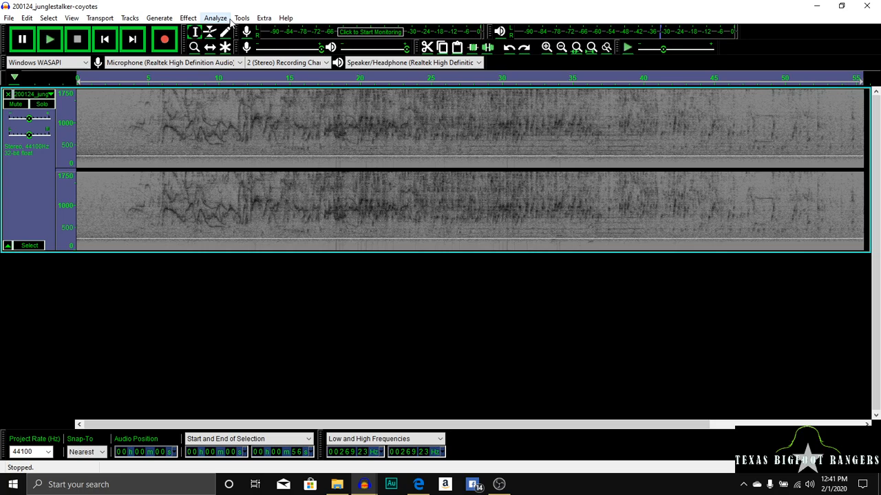
click(188, 18)
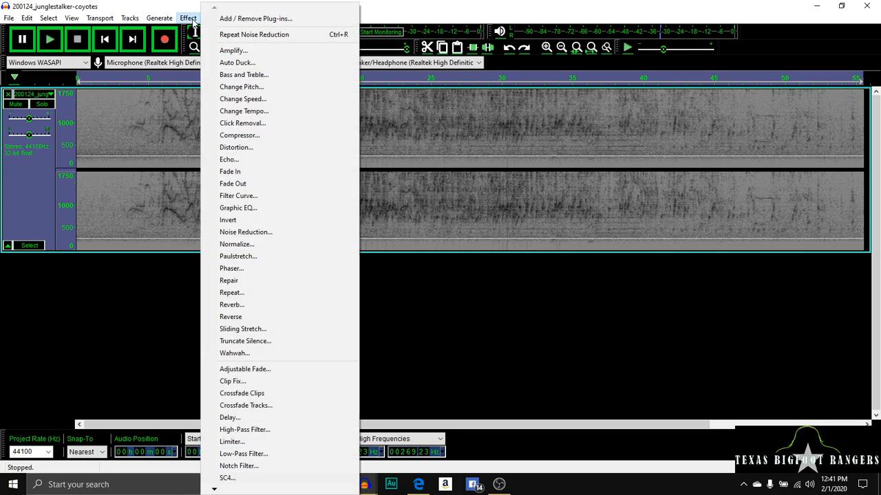
click(256, 235)
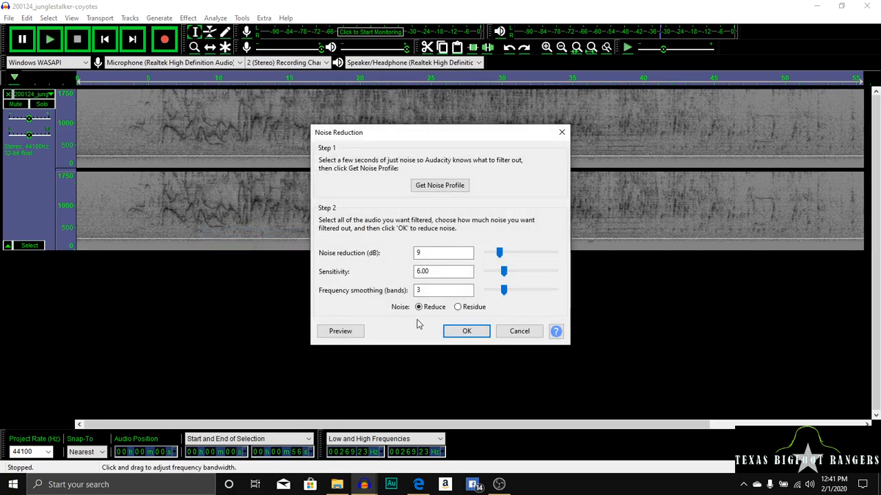
click(465, 332)
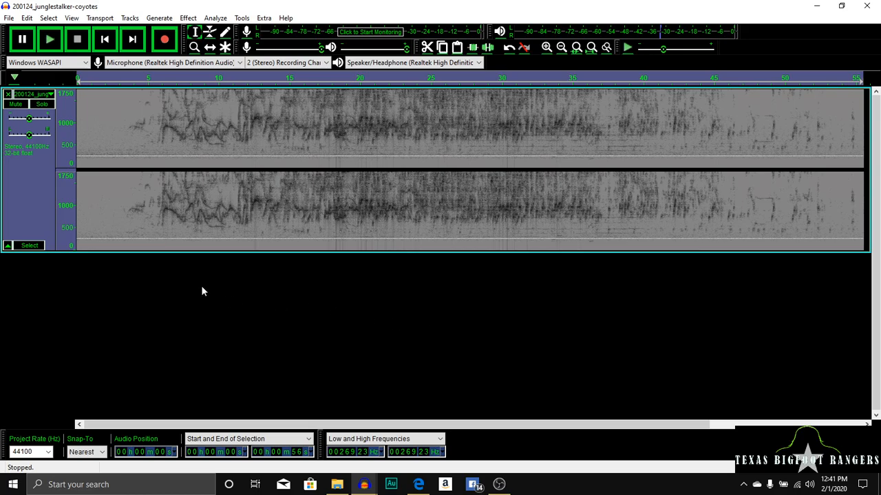
Play the noise-reduced coyote track from about 3 s and stop it after roughly ten seconds
click(118, 144)
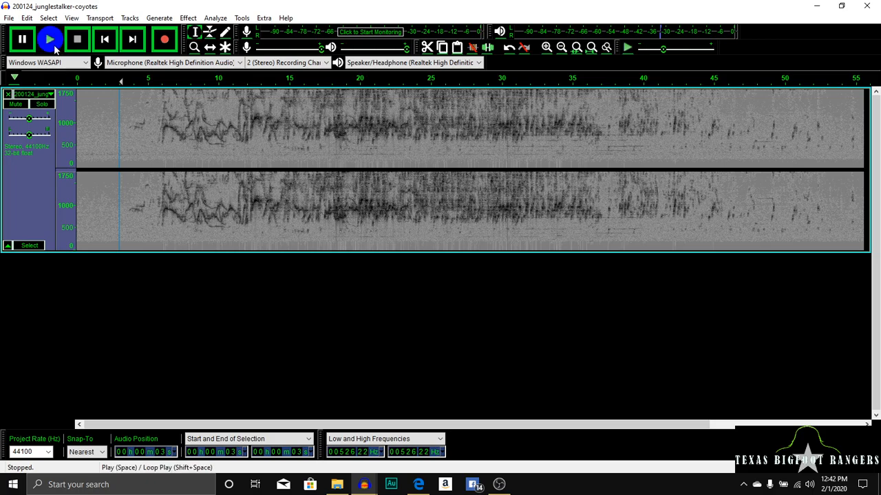
click(55, 45)
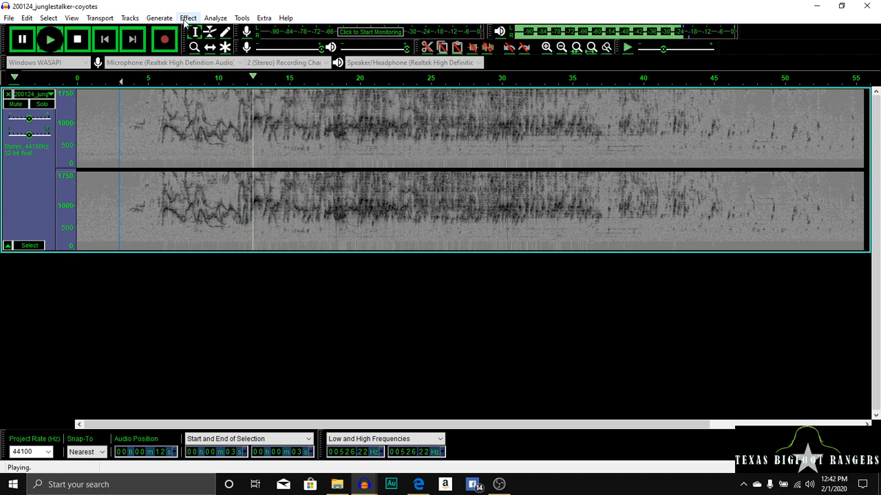
click(188, 19)
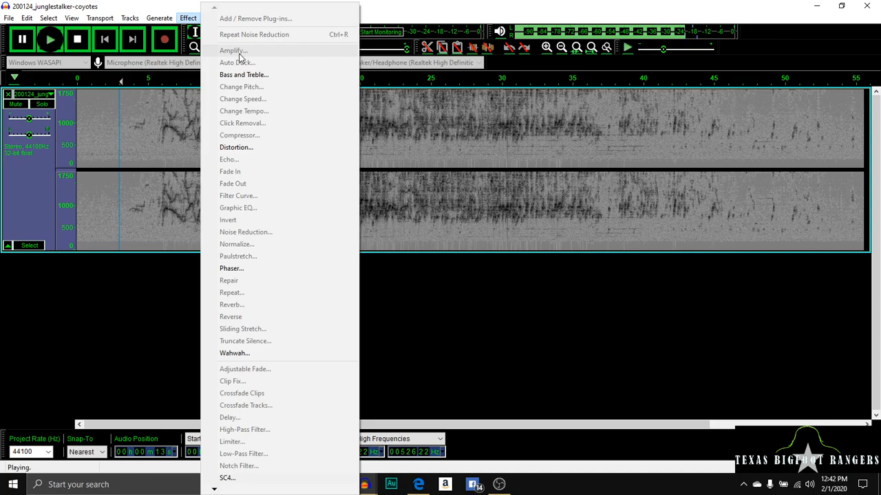
click(116, 11)
key(space)
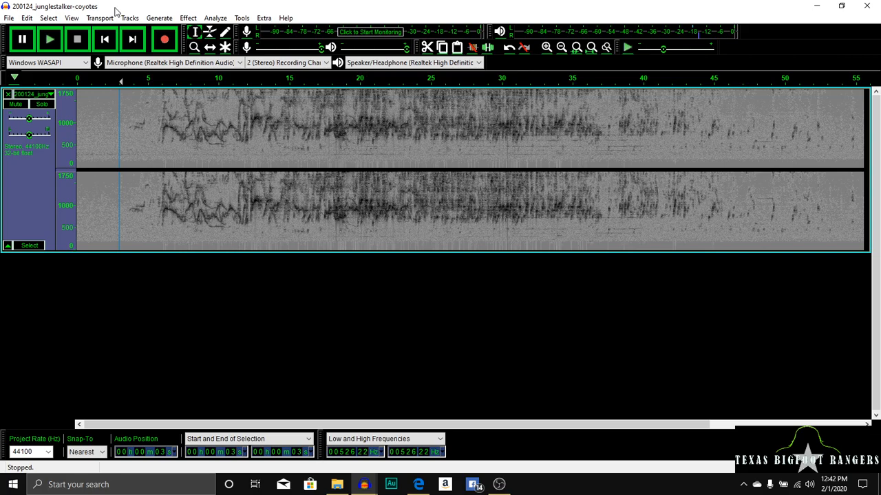
click(188, 18)
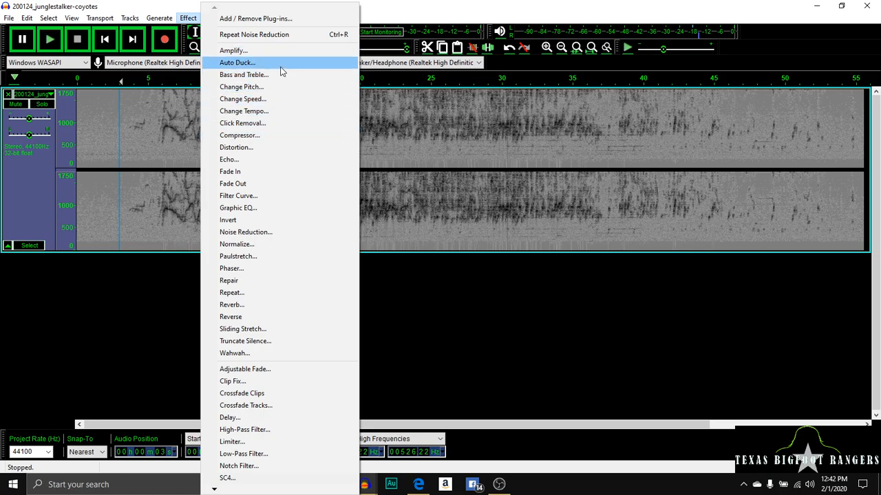
click(294, 52)
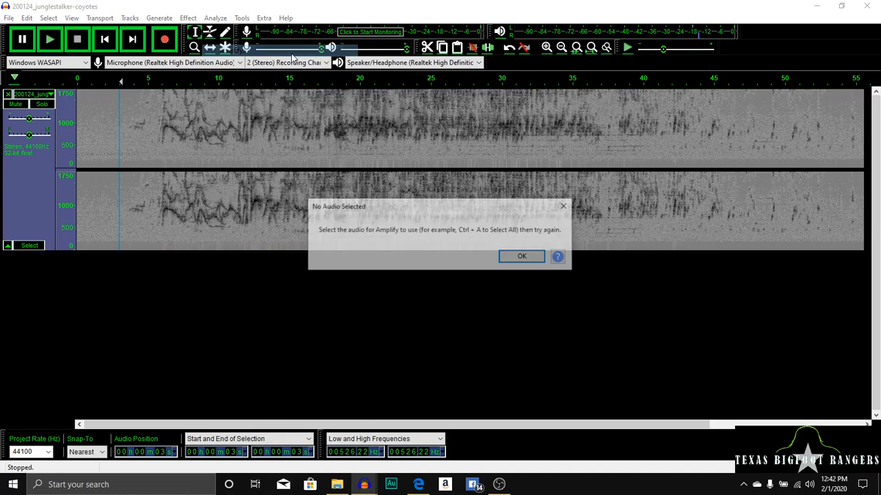
click(523, 257)
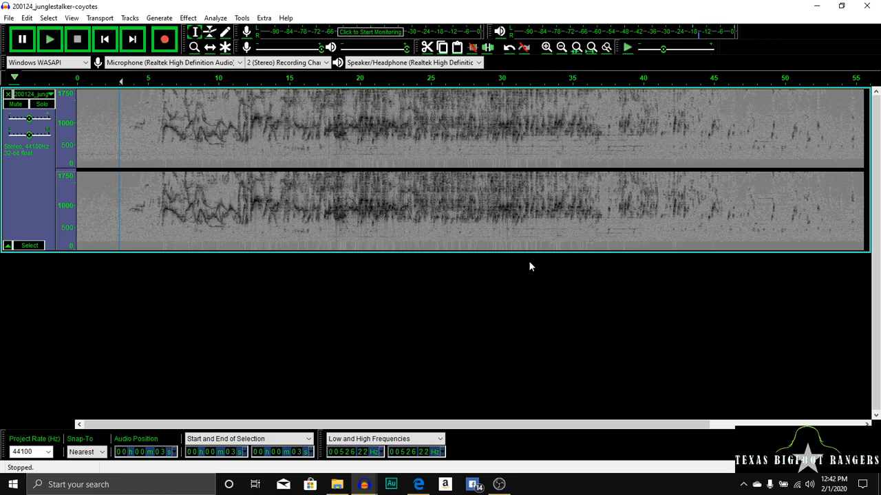
Replay the noise-reduced track from the 3 s mark for a few seconds to judge its loudness
click(52, 40)
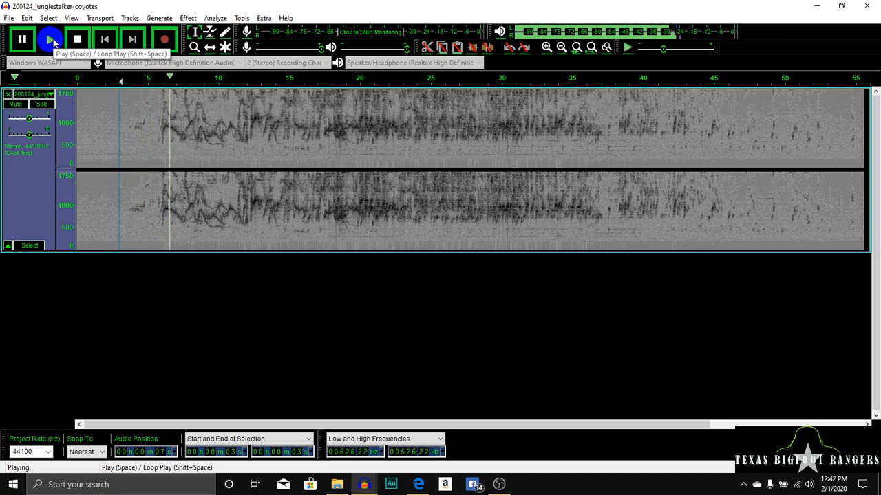
click(77, 40)
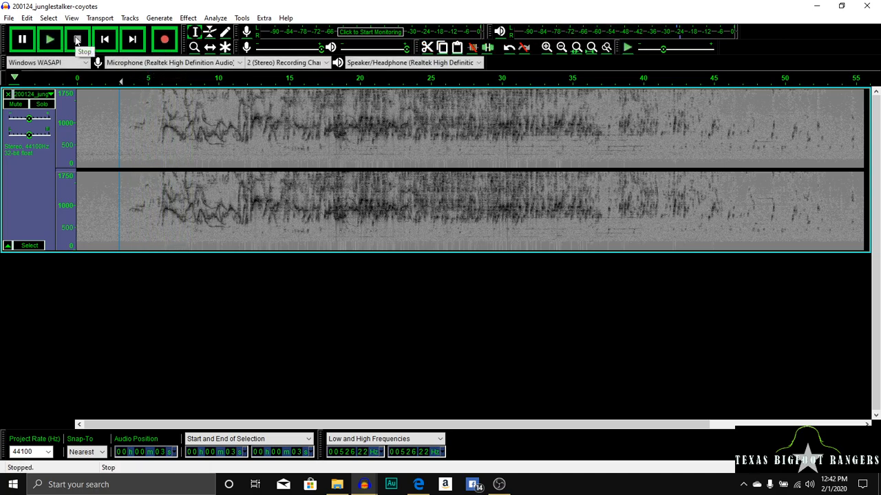
Amplify the entire coyote track by 14.8 dB with clipping disallowed, and play about the first ten seconds of the result
click(46, 199)
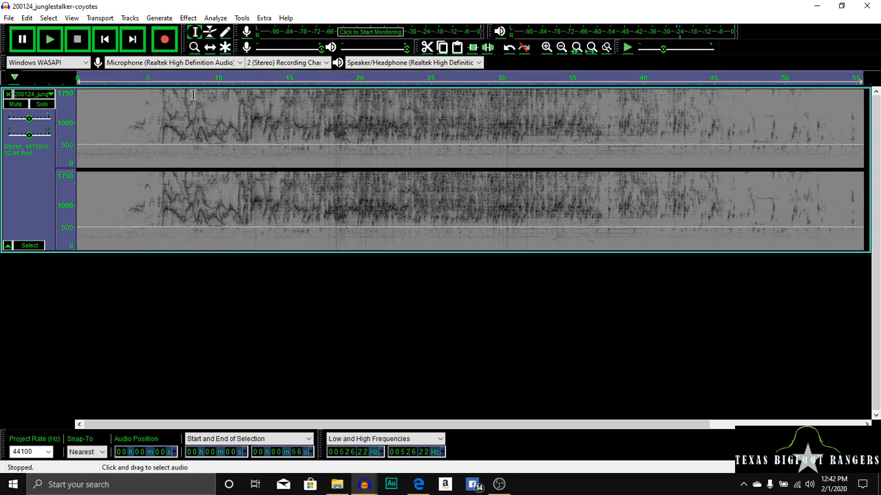
click(187, 18)
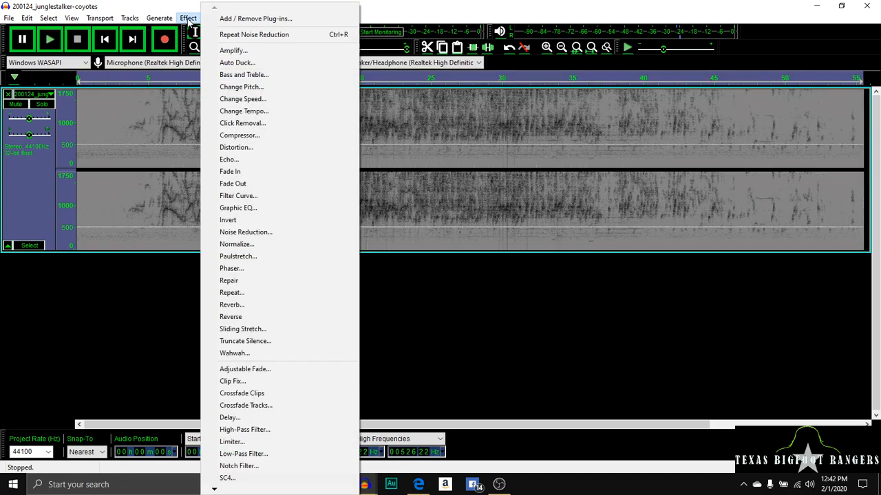
click(233, 51)
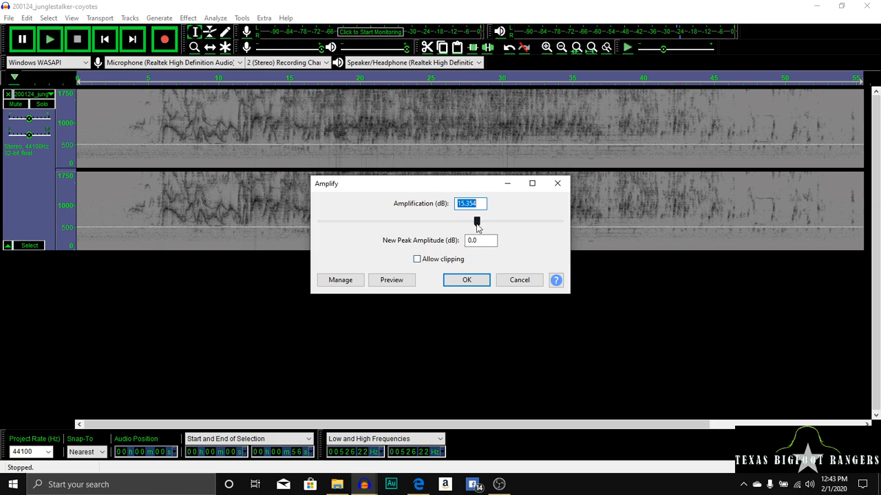
click(477, 225)
drag(477, 227, 476, 225)
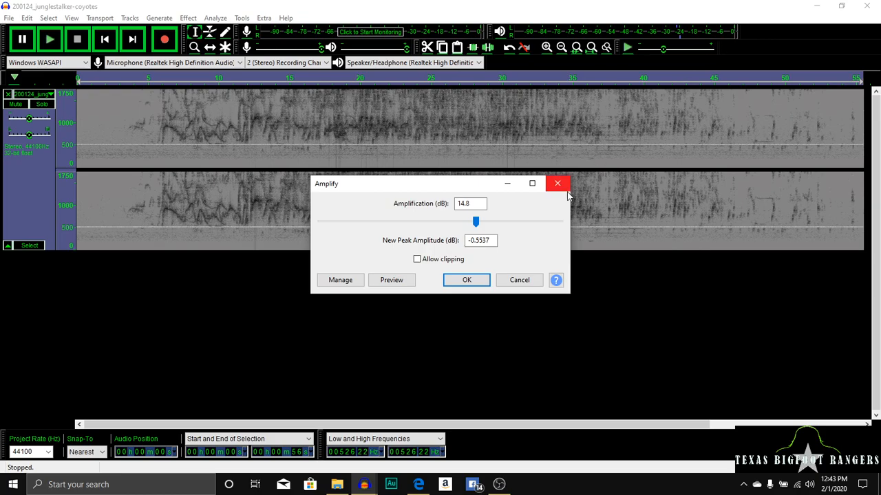
click(467, 281)
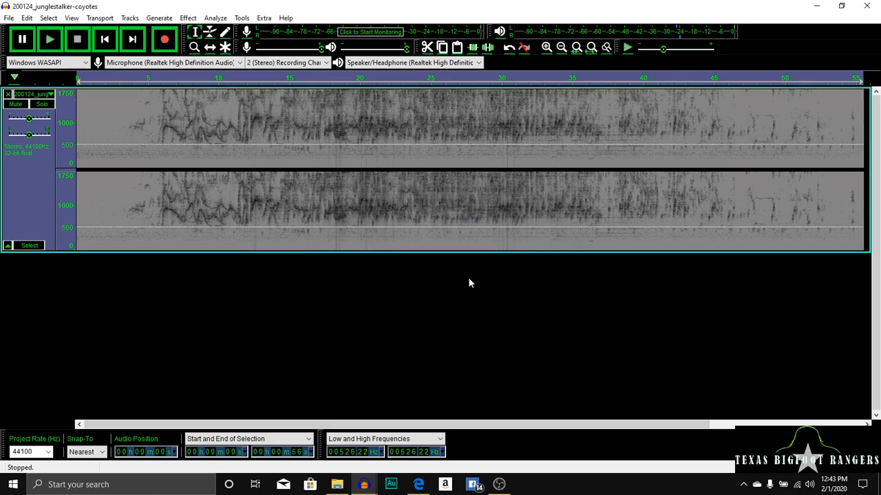
click(50, 40)
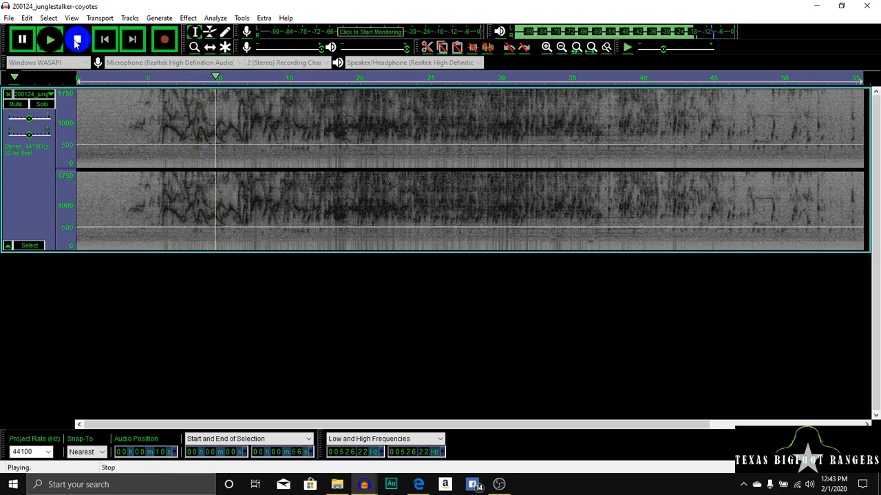
click(75, 40)
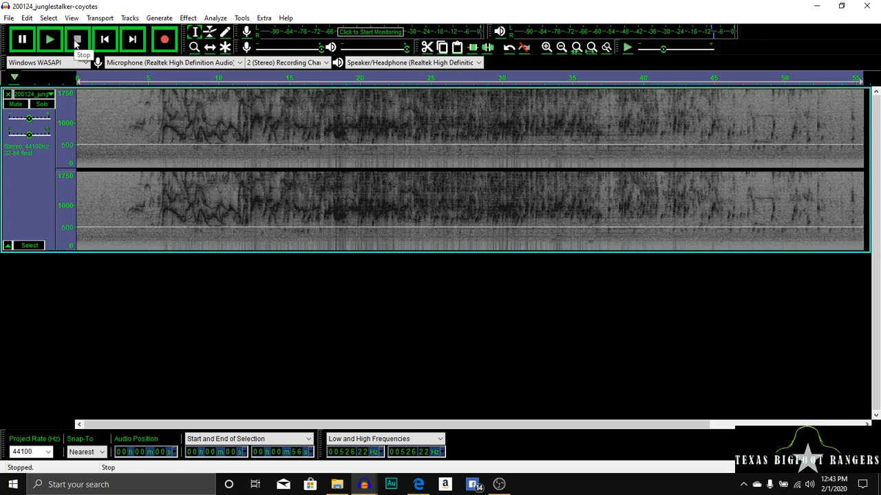